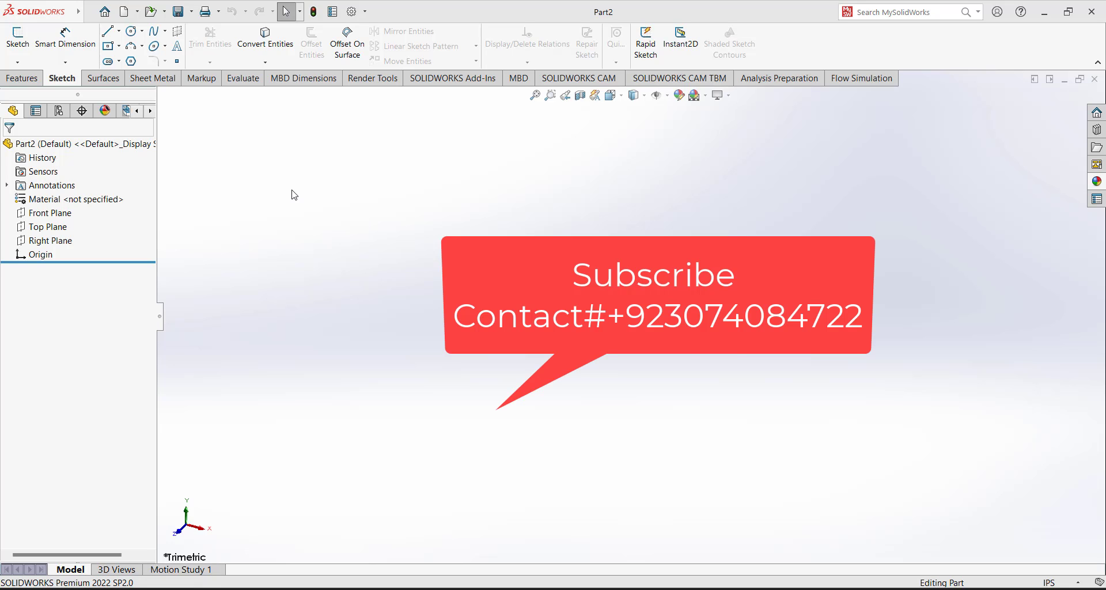
- Start a new sketch in Part2 so the Front, Top and Right planes appear for selection
{"action": "left_click", "coordinate": [21, 77]}
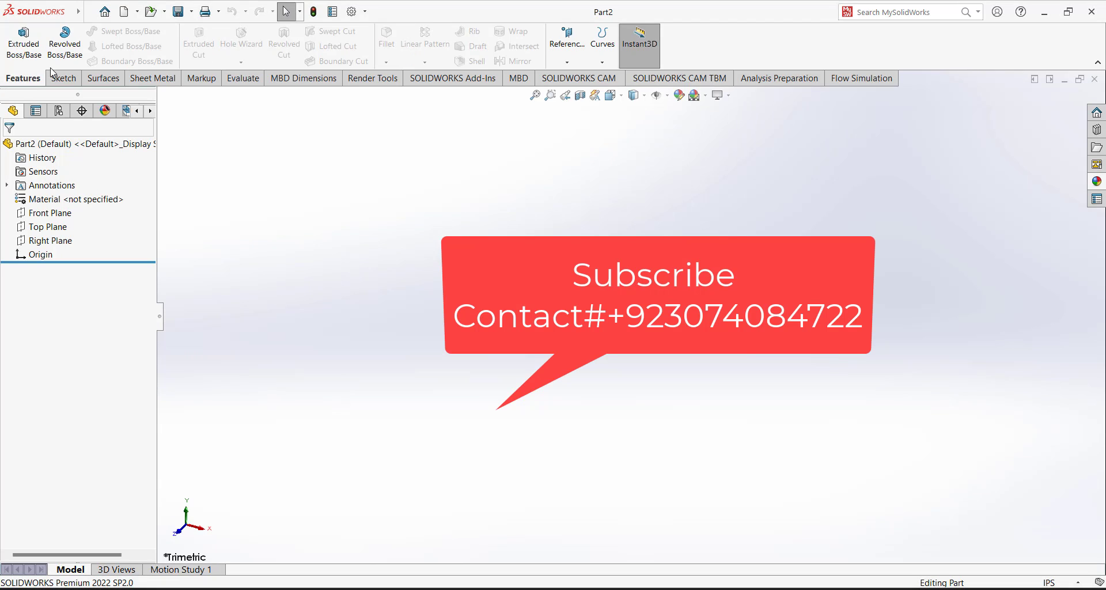
{"action": "left_click", "coordinate": [69, 78]}
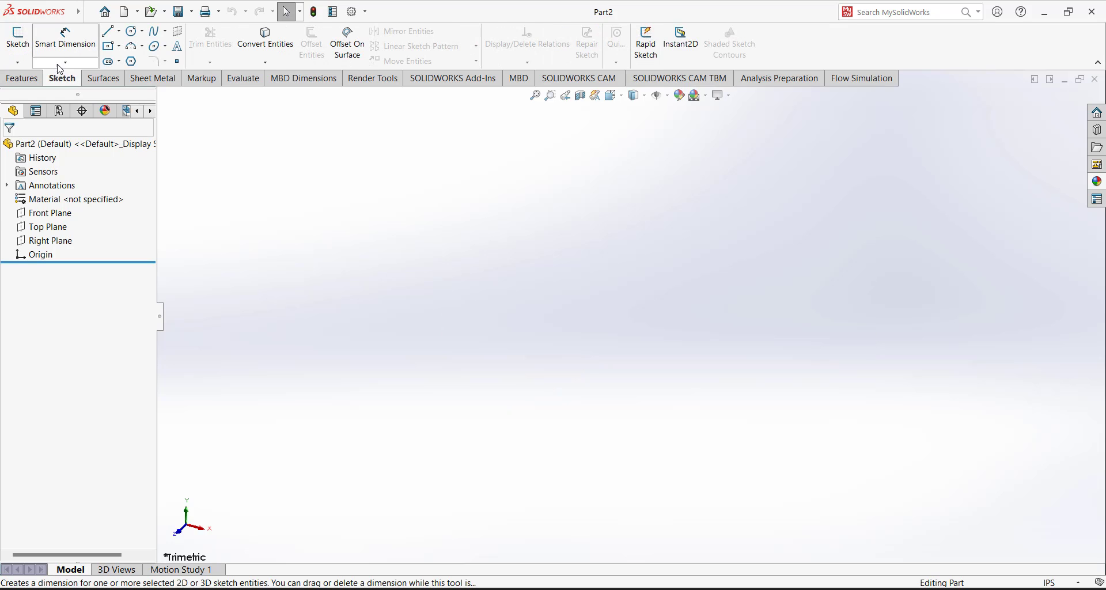
{"action": "left_click", "coordinate": [18, 38]}
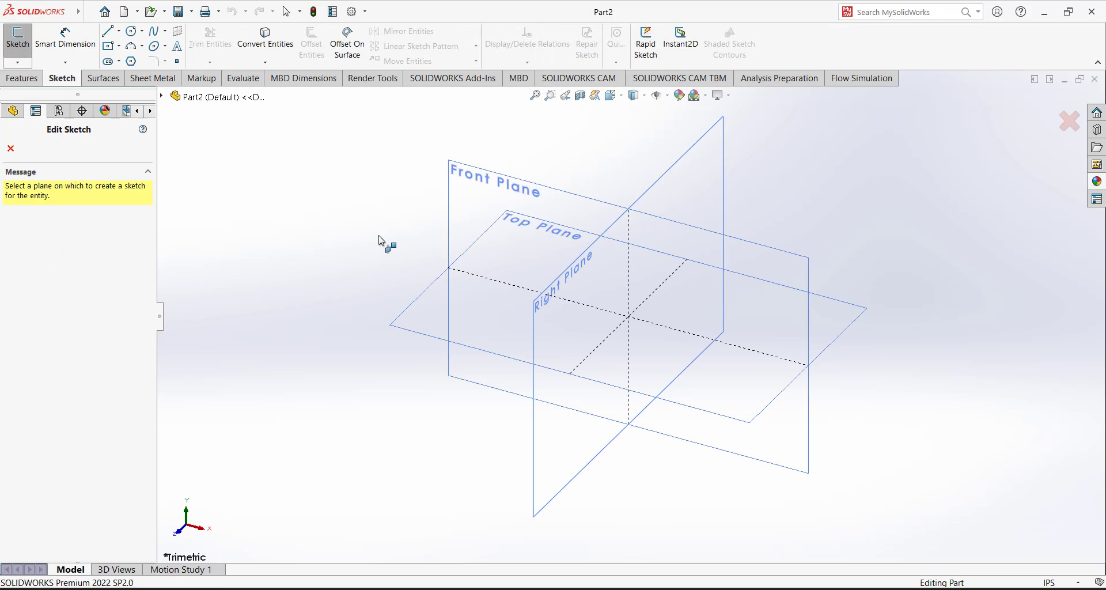
- Begin Sketch1 on the Front Plane with a horizontal centerline running right from the origin
{"action": "left_click", "coordinate": [486, 184]}
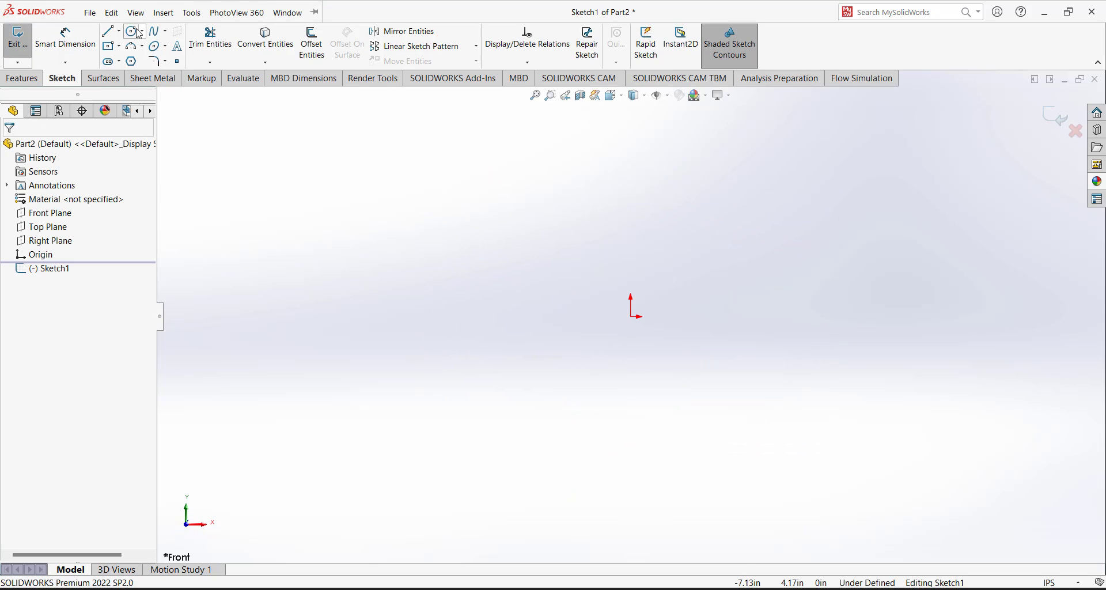
{"action": "left_click", "coordinate": [120, 31]}
{"action": "left_click", "coordinate": [135, 63]}
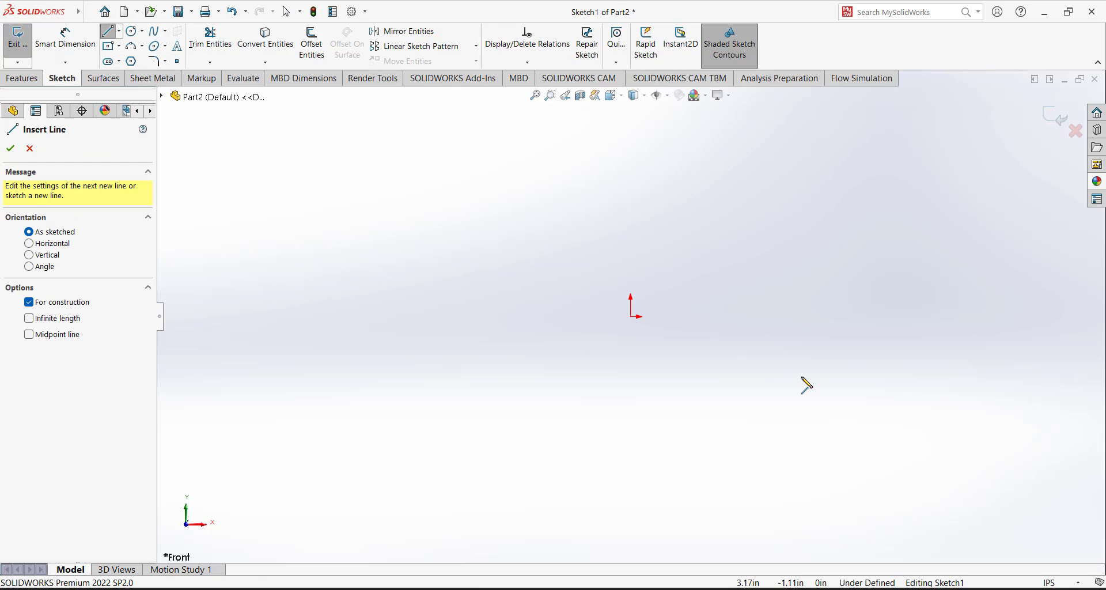
{"action": "left_click", "coordinate": [634, 317]}
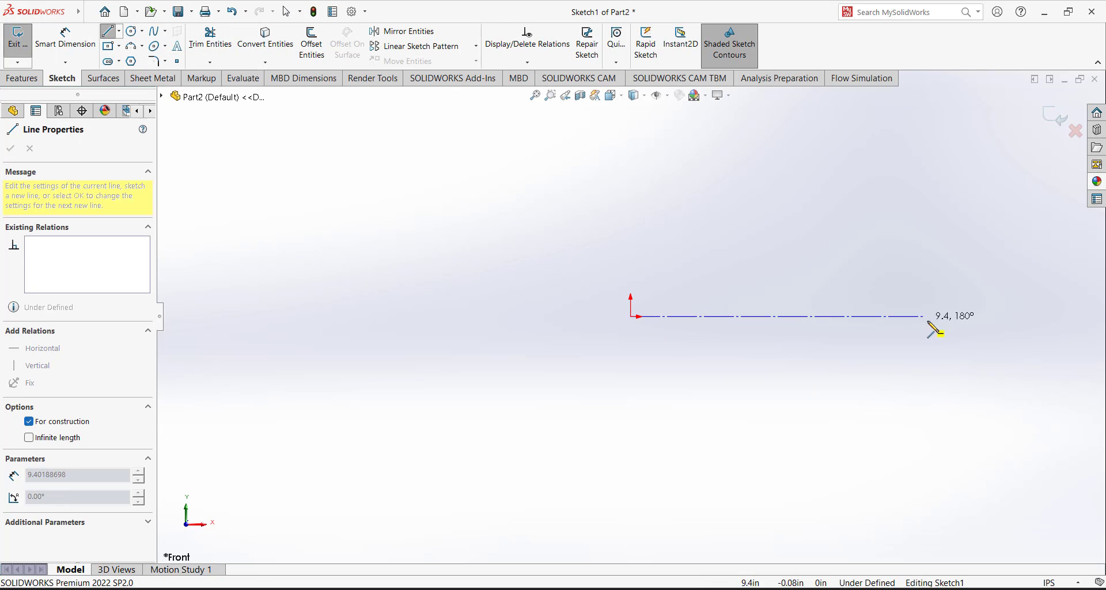
{"action": "left_click", "coordinate": [1040, 316]}
{"action": "right_click", "coordinate": [910, 230]}
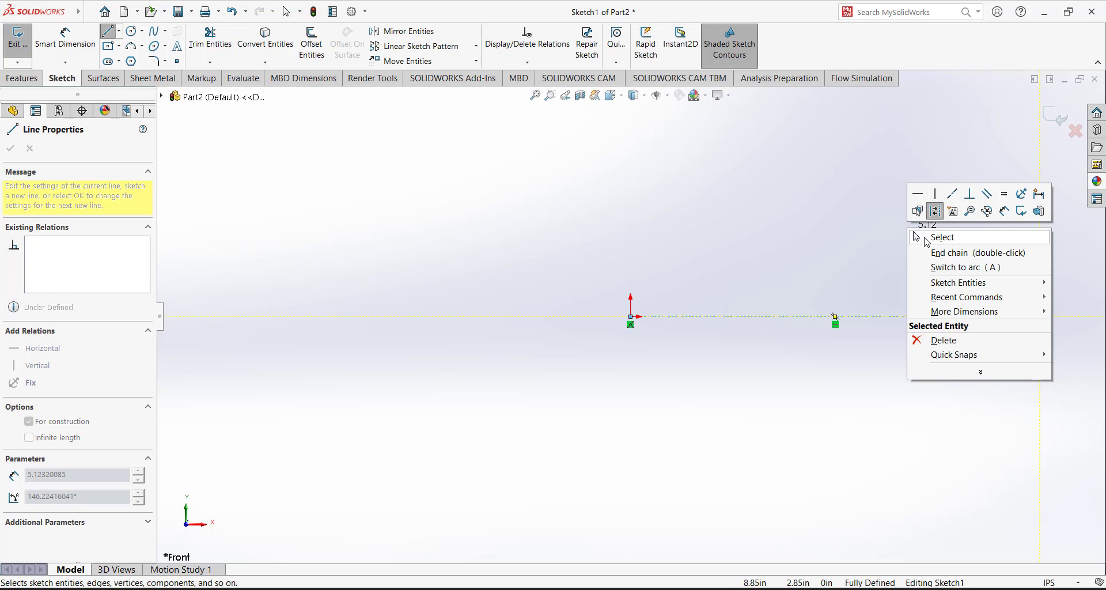
{"action": "left_click", "coordinate": [920, 236]}
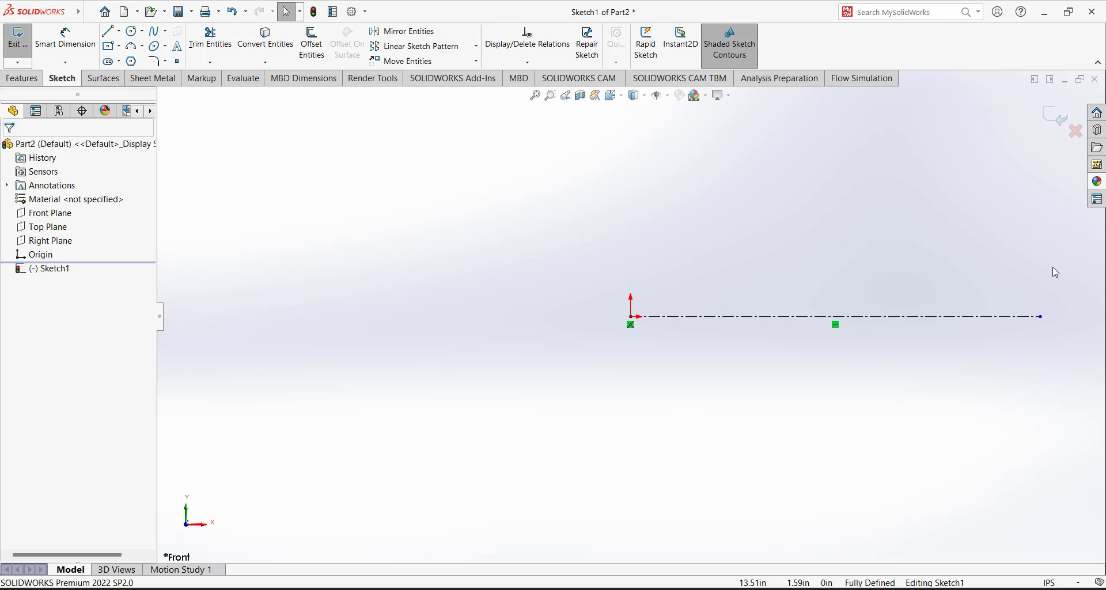
{"action": "left_click", "coordinate": [109, 32]}
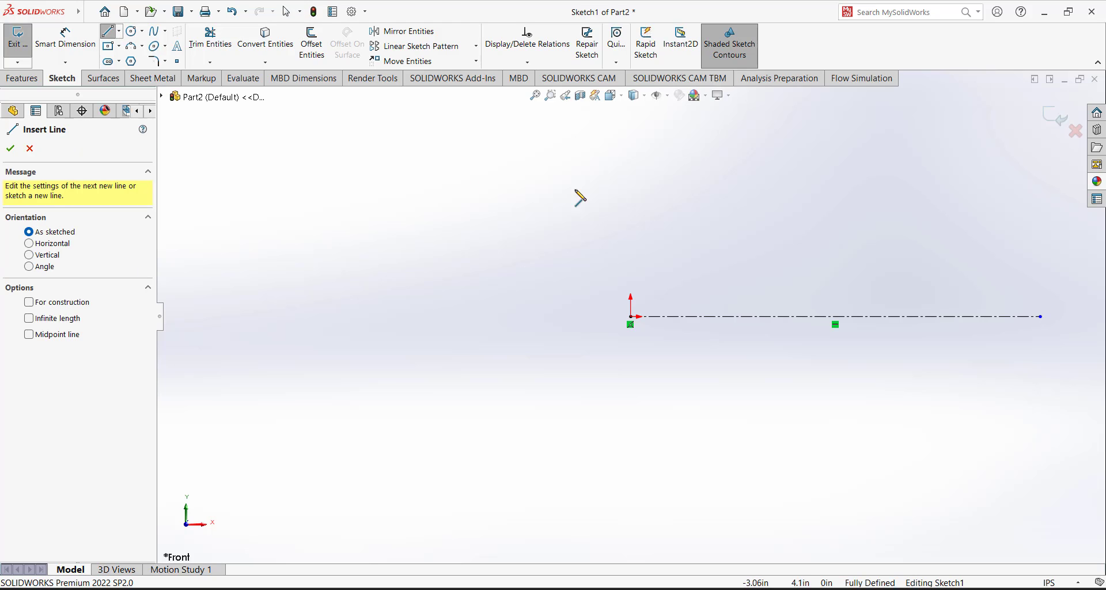
- Draw a short vertical line above the centerline's right end, then a long horizontal line leftward
{"action": "left_click", "coordinate": [1014, 279]}
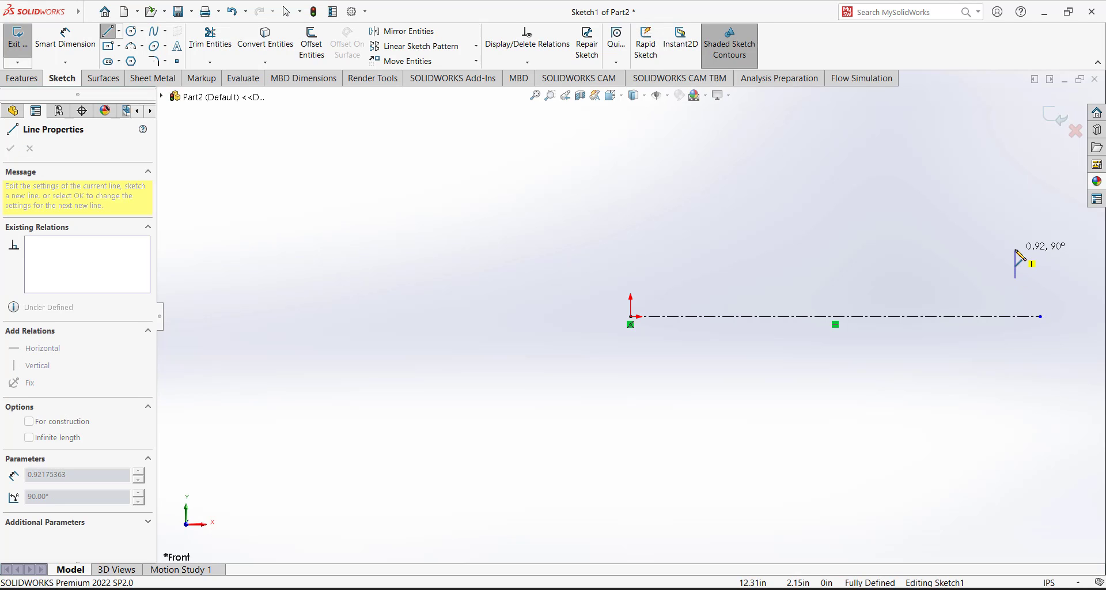
{"action": "left_click", "coordinate": [1014, 249]}
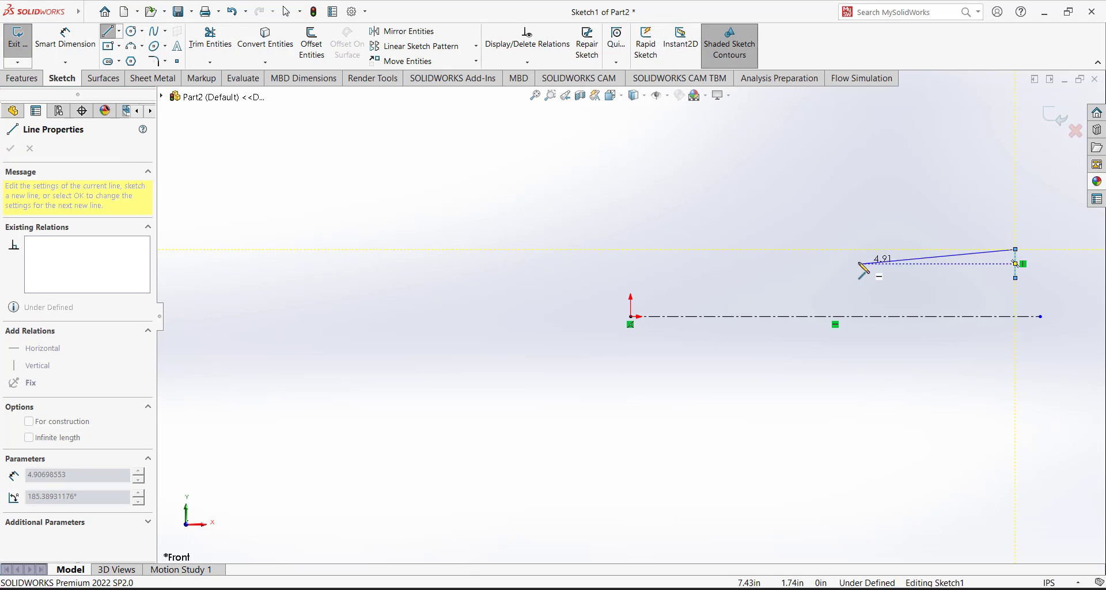
{"action": "left_click", "coordinate": [765, 248]}
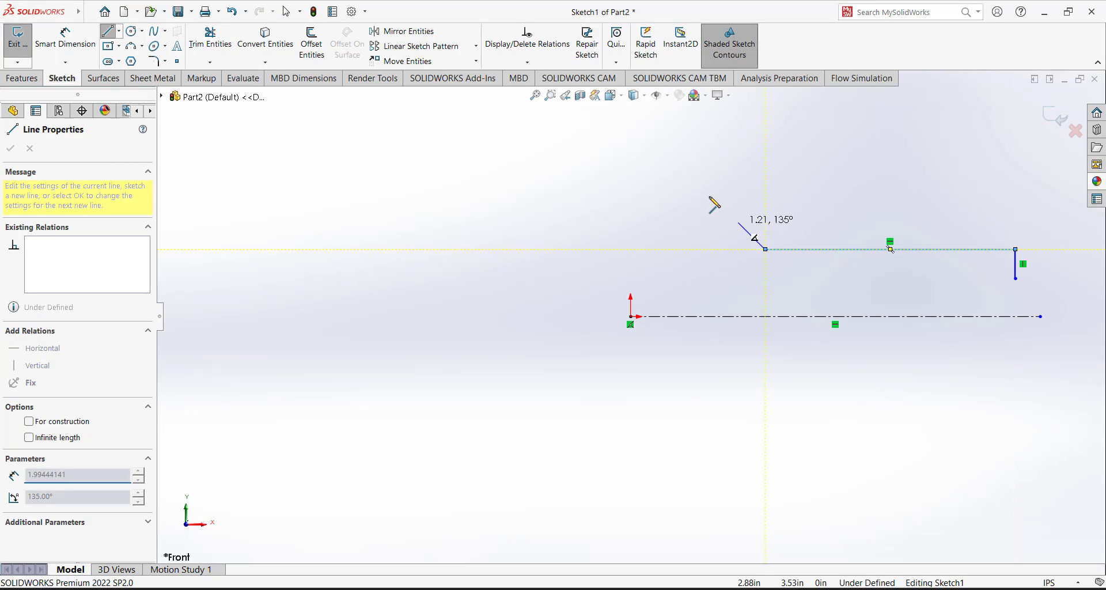
{"action": "right_click", "coordinate": [728, 208]}
{"action": "left_click", "coordinate": [731, 212]}
{"action": "scroll", "coordinate": [979, 230], "scroll_direction": "down", "scroll_amount": 3}
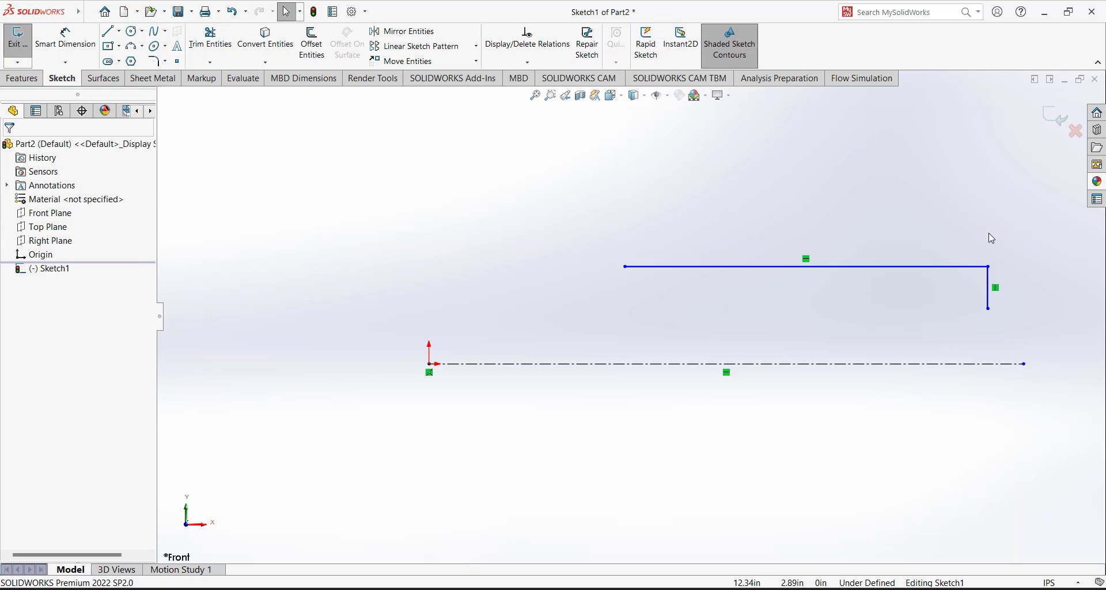
{"action": "scroll", "coordinate": [741, 279], "scroll_direction": "down", "scroll_amount": 2}
{"action": "scroll", "coordinate": [725, 279], "scroll_direction": "up", "scroll_amount": 1}
{"action": "scroll", "coordinate": [725, 250], "scroll_direction": "down", "scroll_amount": 1}
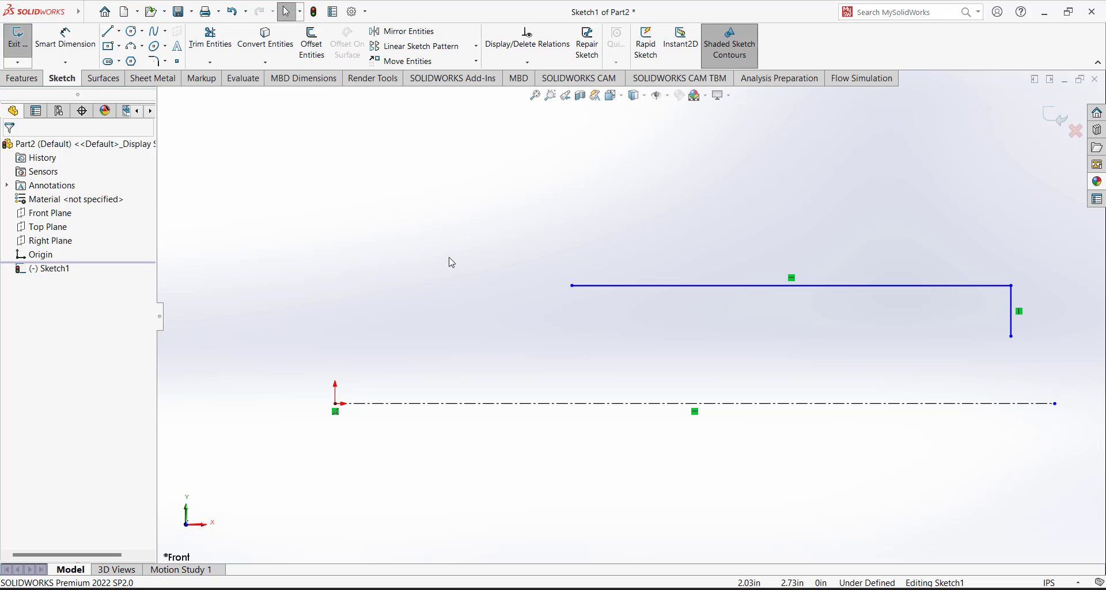
{"action": "left_click", "coordinate": [141, 45]}
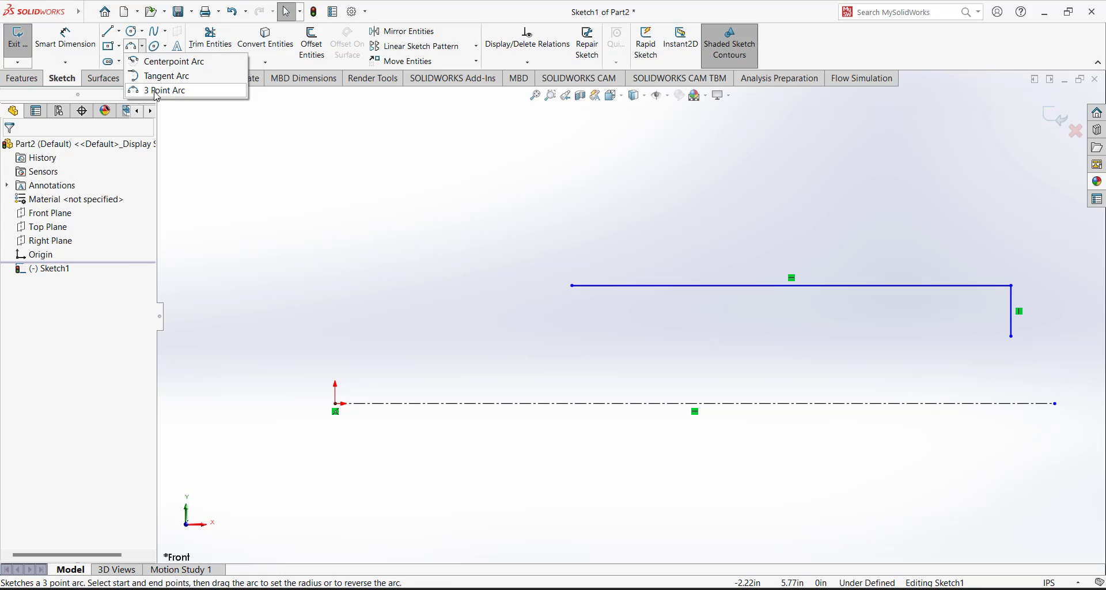
- Draw two connected 3 Point Arcs curving down-left from the horizontal line's left end
{"action": "left_click", "coordinate": [156, 90]}
{"action": "left_click", "coordinate": [572, 285]}
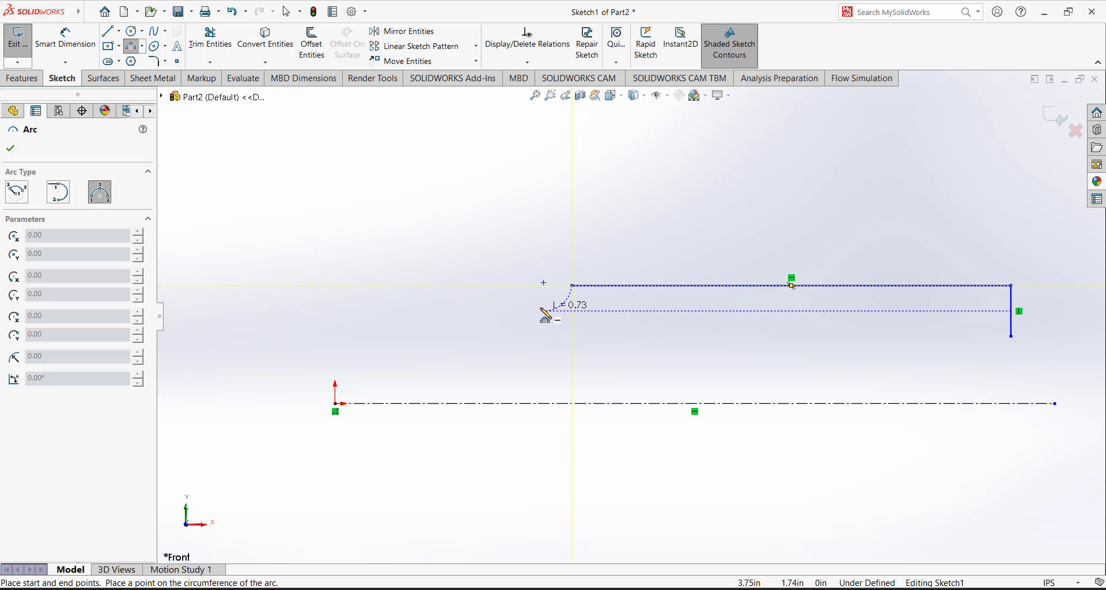
{"action": "left_click", "coordinate": [542, 306]}
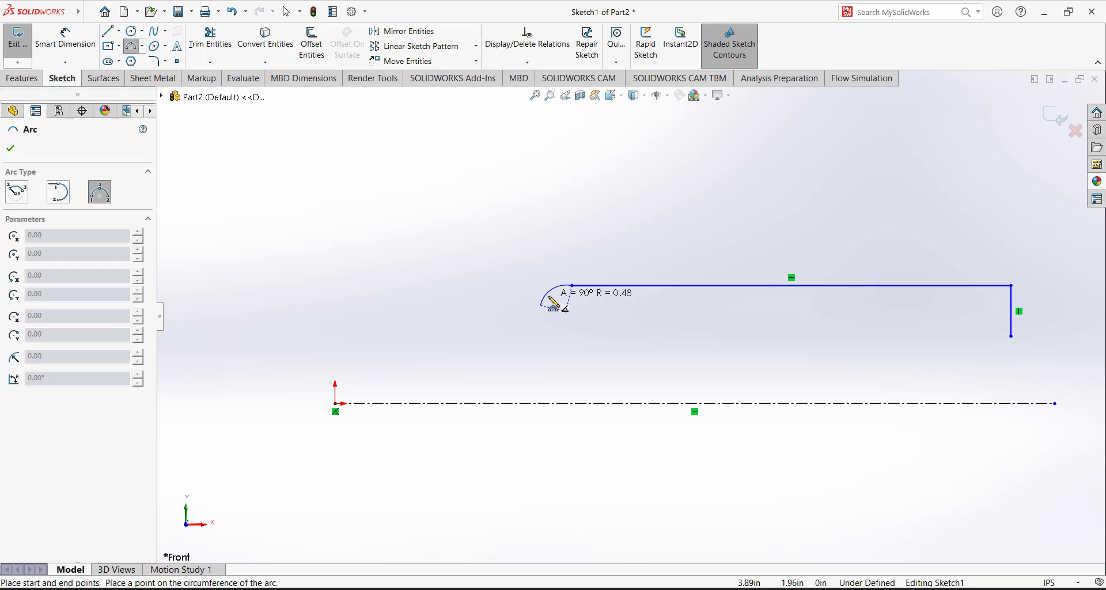
{"action": "left_click", "coordinate": [550, 304]}
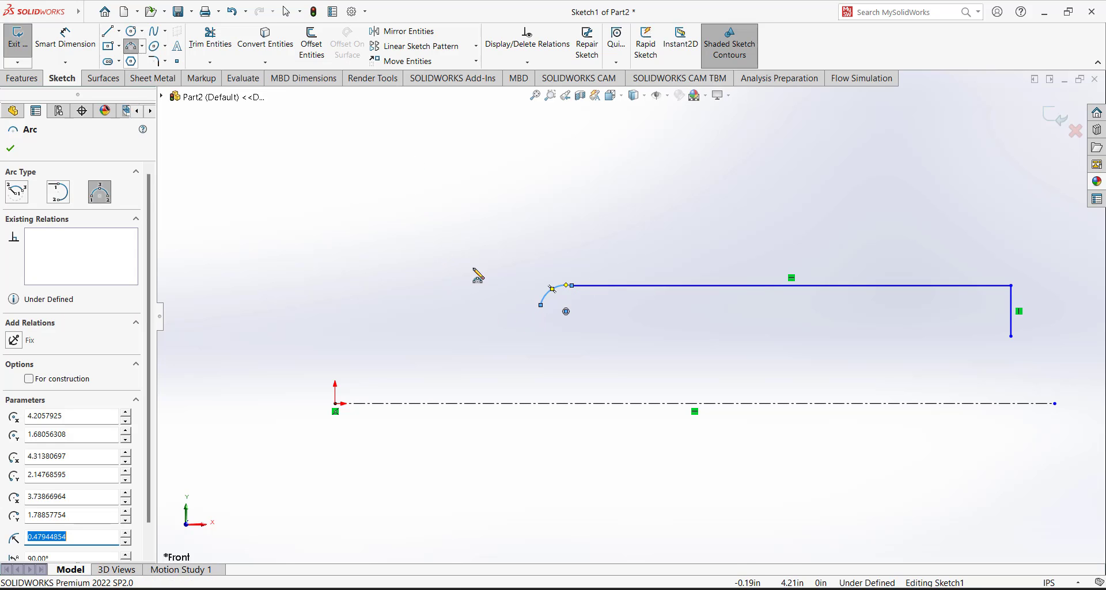
{"action": "left_click", "coordinate": [540, 305]}
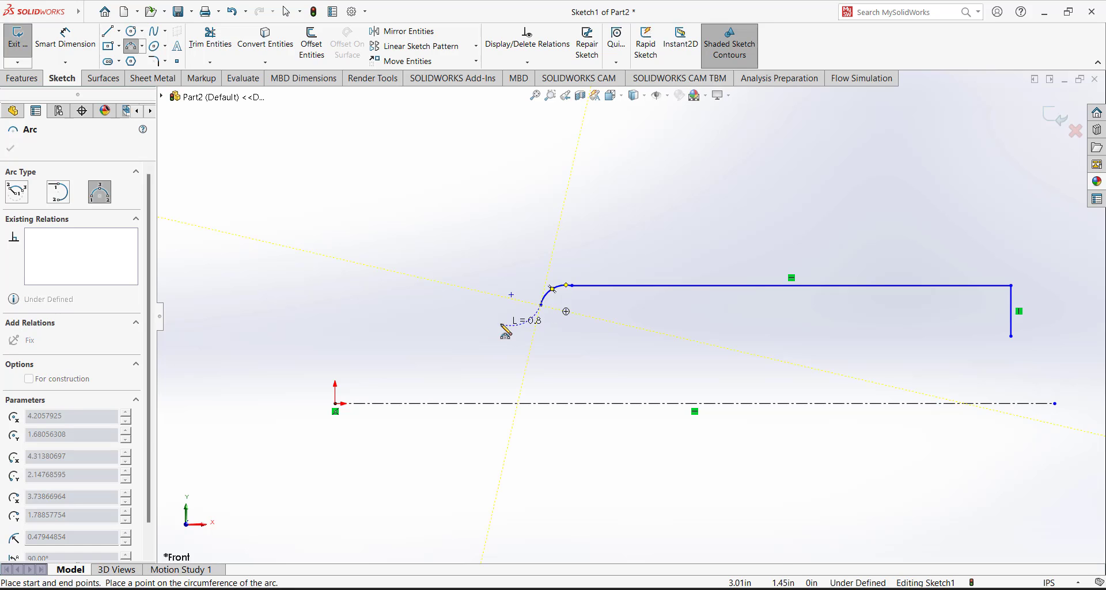
{"action": "left_click", "coordinate": [495, 330]}
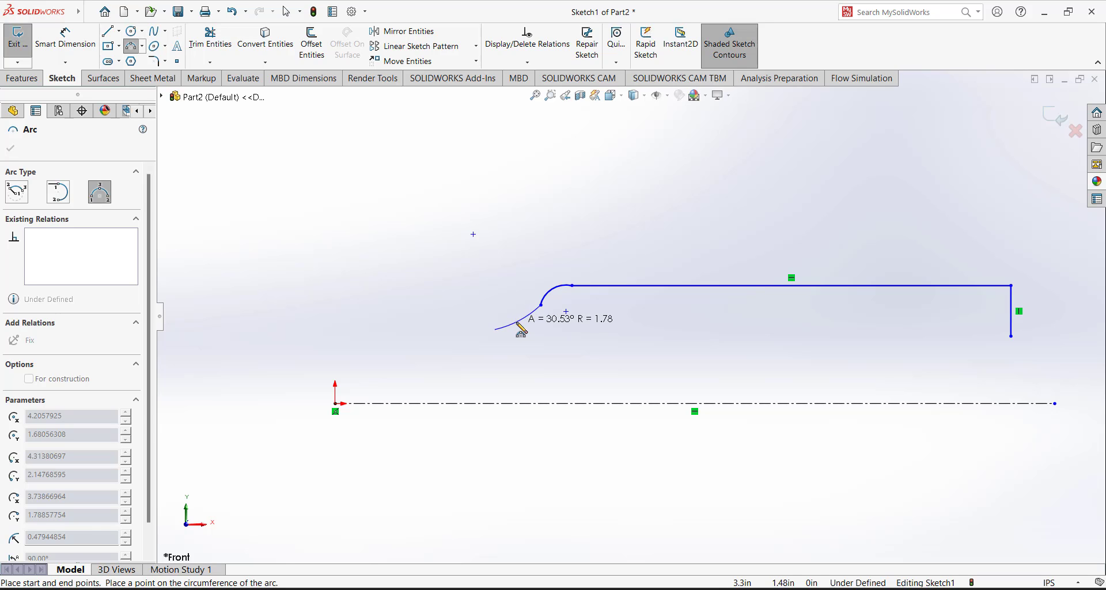
{"action": "left_click", "coordinate": [521, 331]}
{"action": "right_click", "coordinate": [400, 230]}
{"action": "left_click", "coordinate": [408, 239]}
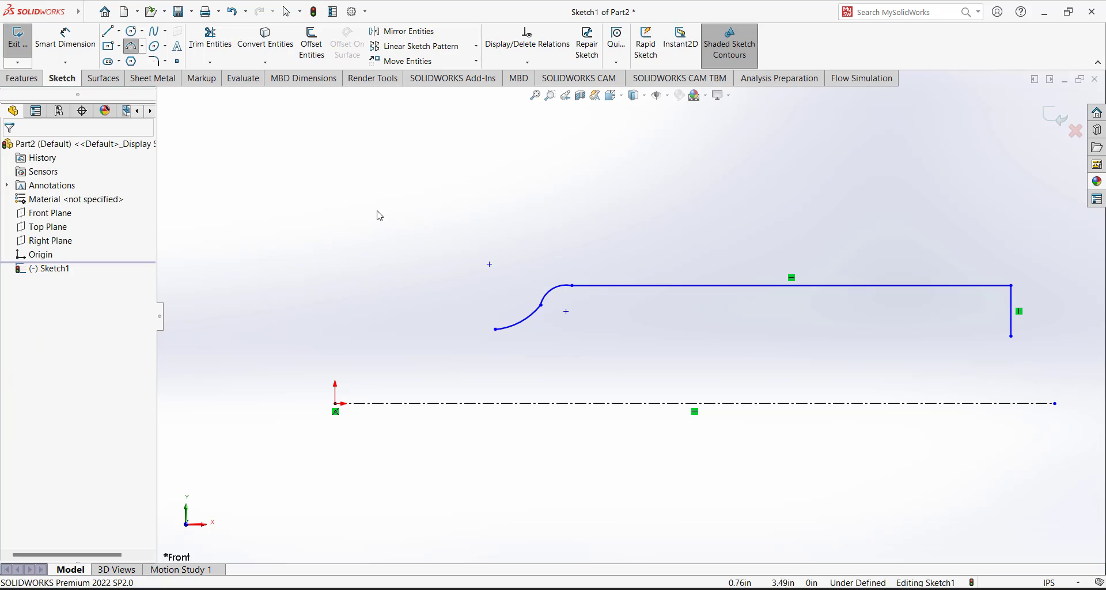
{"action": "left_click", "coordinate": [109, 32]}
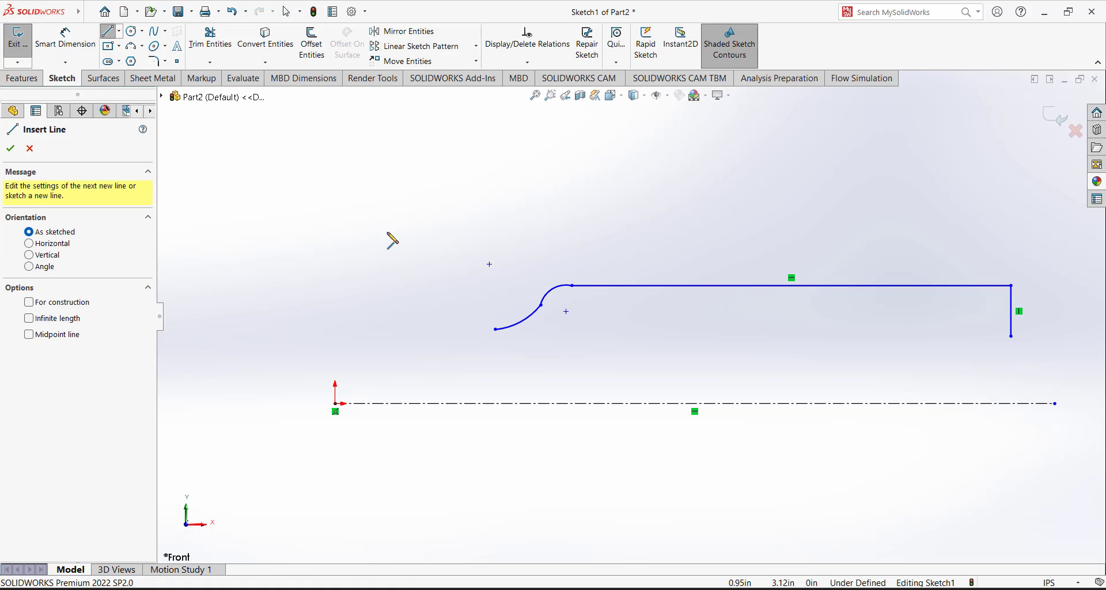
- Draw a horizontal neck line from the lower arc's end left to a point above the origin
{"action": "left_click", "coordinate": [495, 329]}
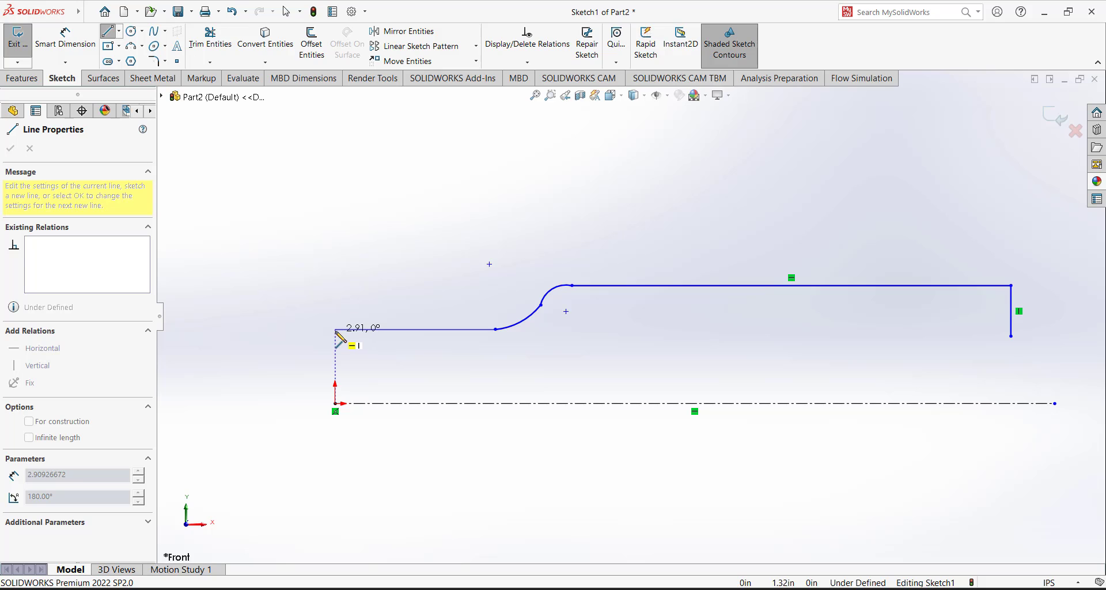
{"action": "left_click", "coordinate": [336, 329]}
{"action": "key", "text": "Escape"}
{"action": "key", "text": "Escape"}
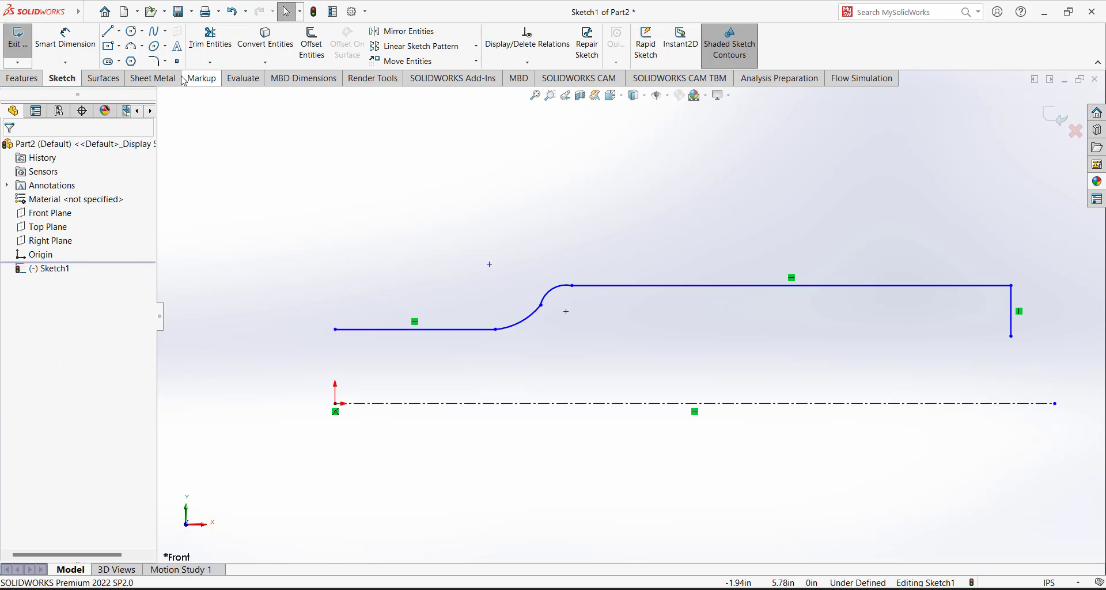
{"action": "left_click", "coordinate": [65, 38]}
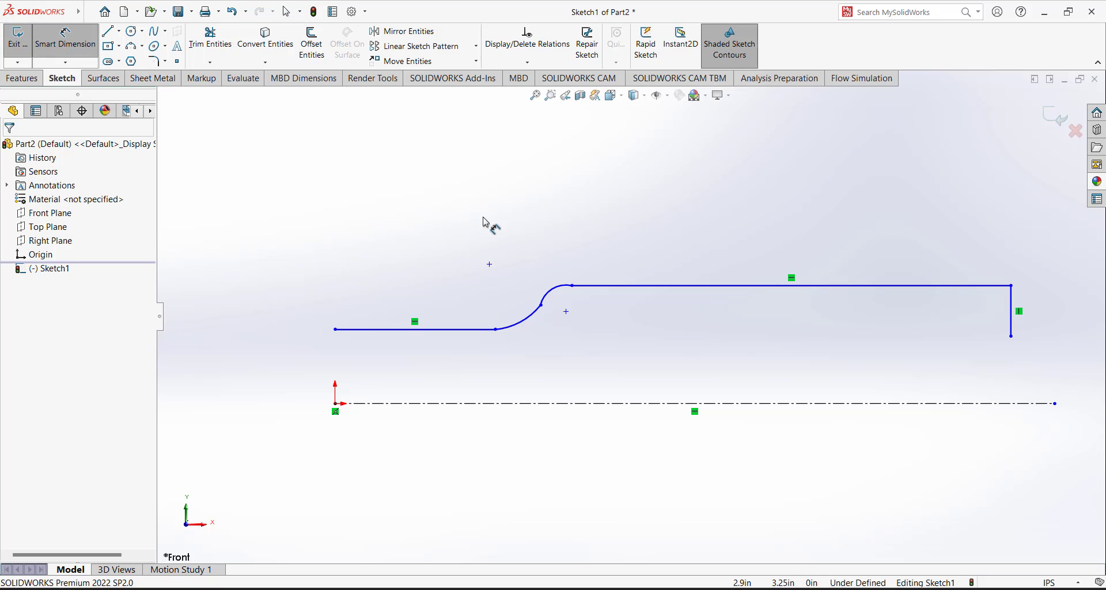
- Fillet the corner between the long top line and short vertical line with radius 0.25
{"action": "left_click", "coordinate": [154, 61]}
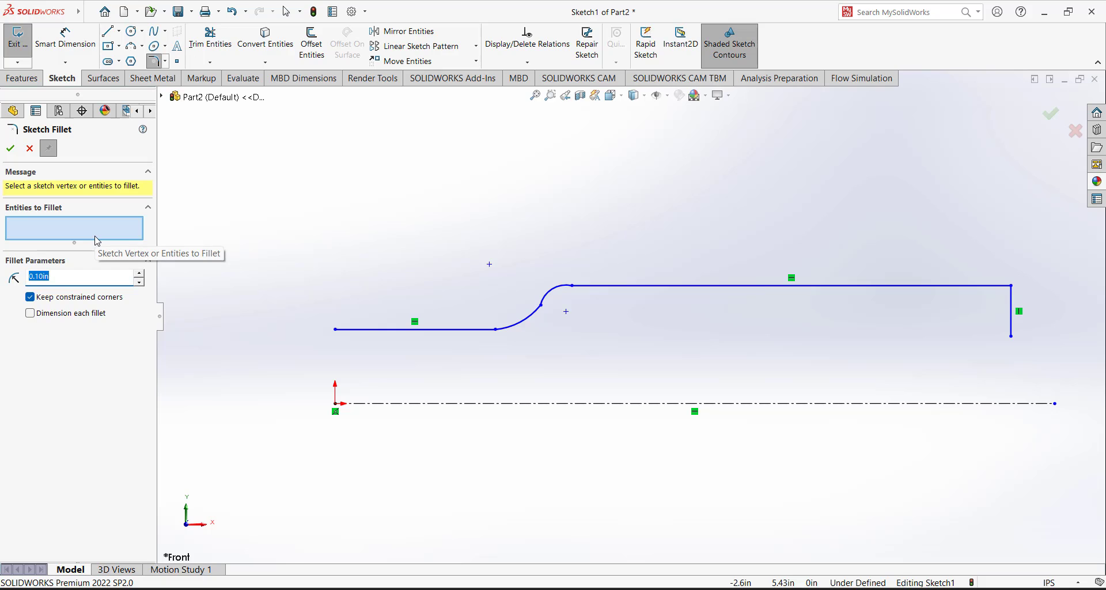
{"action": "type", "text": ".25"}
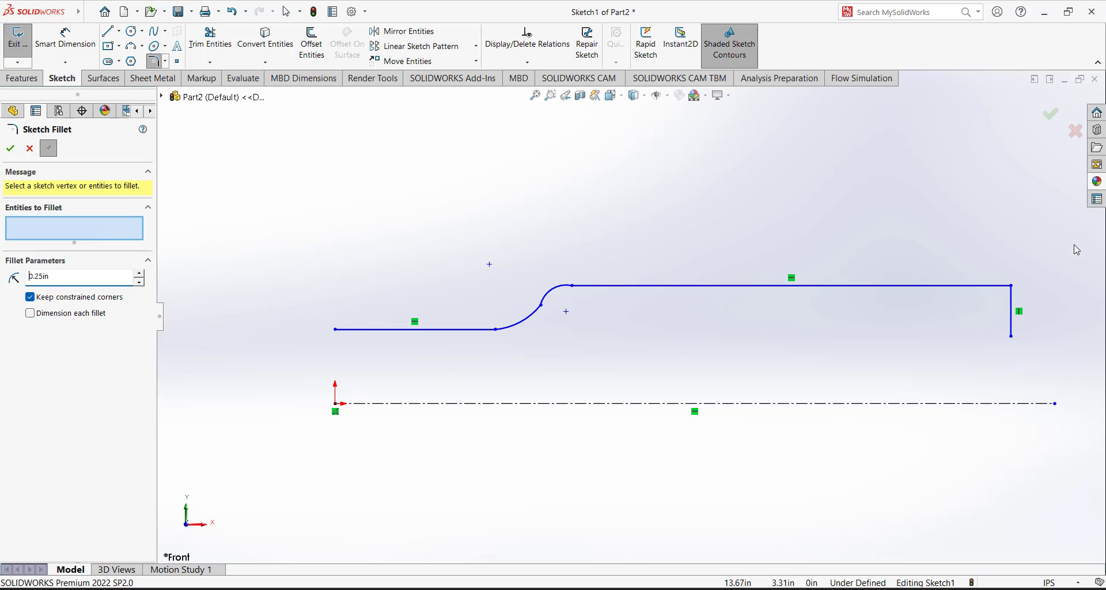
{"action": "left_click", "coordinate": [1012, 289]}
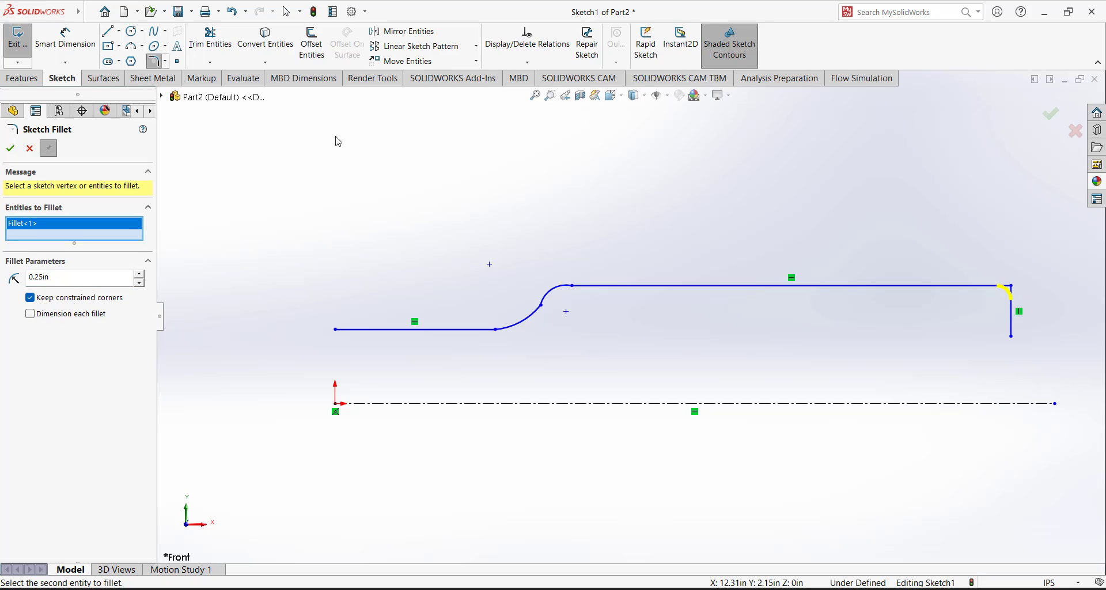
{"action": "left_click", "coordinate": [10, 148]}
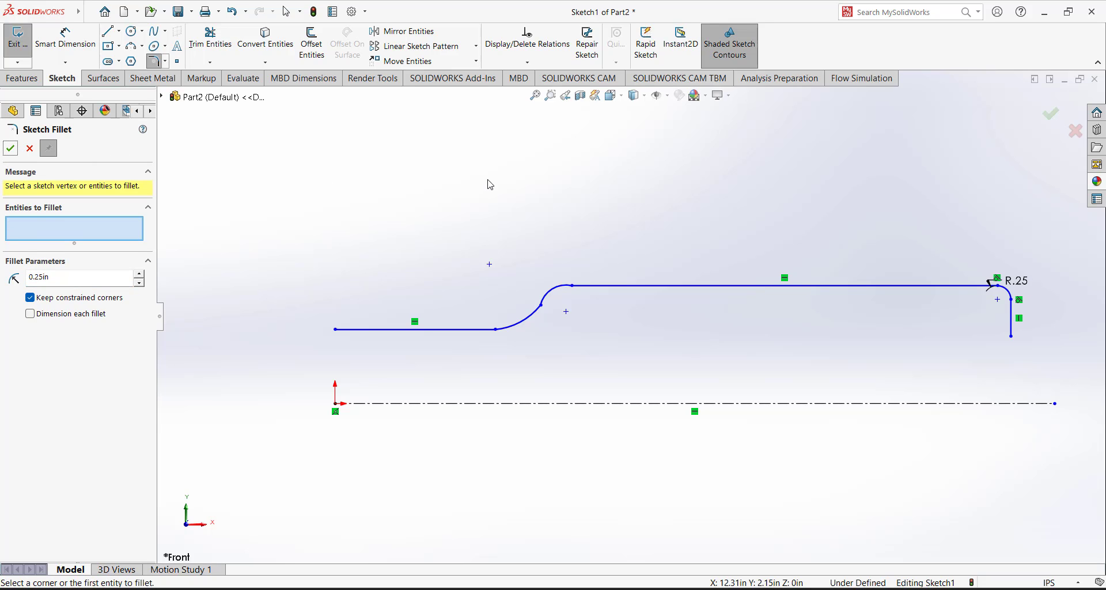
{"action": "left_click", "coordinate": [11, 149]}
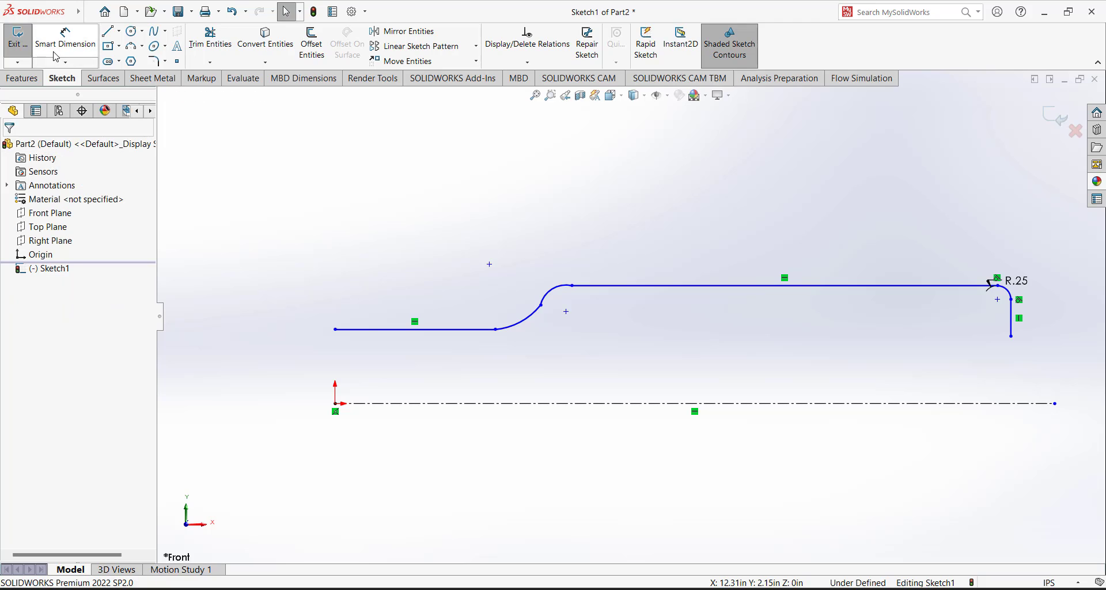
{"action": "left_click", "coordinate": [65, 35]}
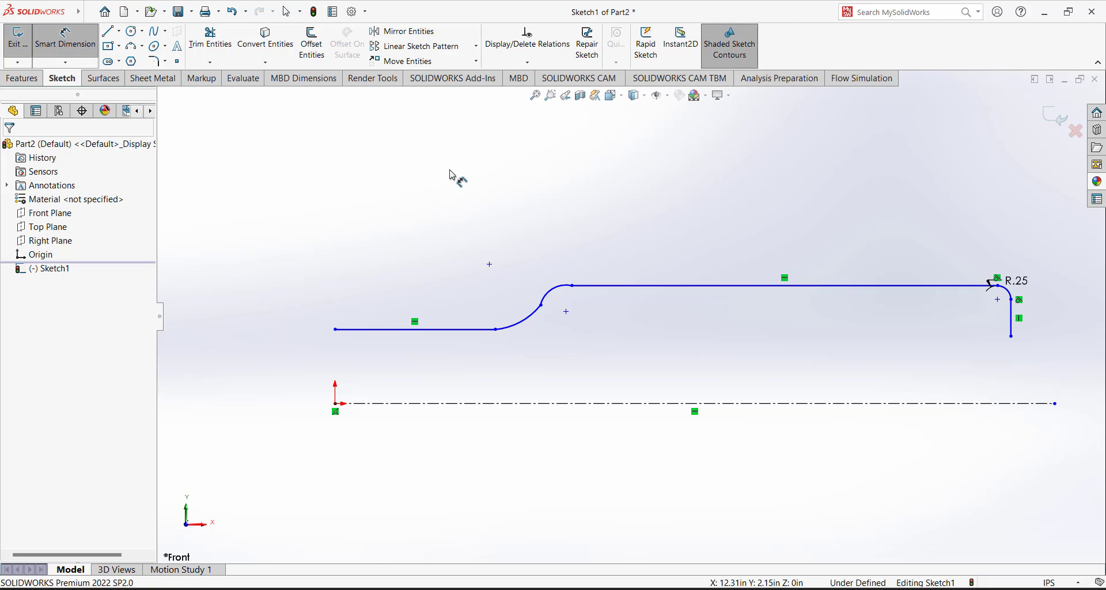
- Dimension the right vertical line's bottom endpoint 1.00 above the centerline
{"action": "left_click", "coordinate": [1011, 339]}
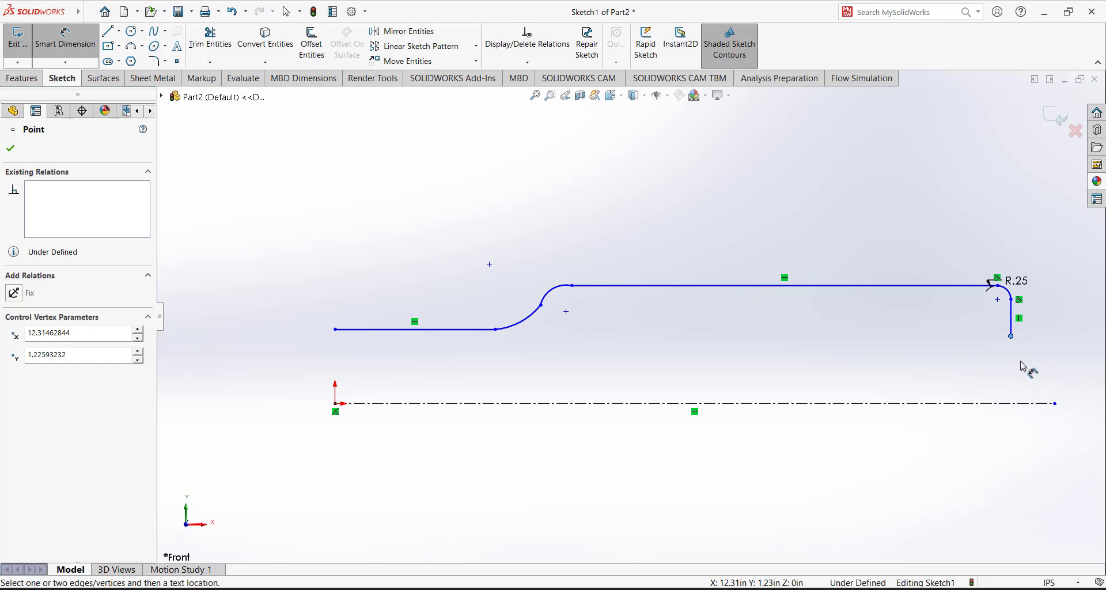
{"action": "left_click", "coordinate": [1023, 405]}
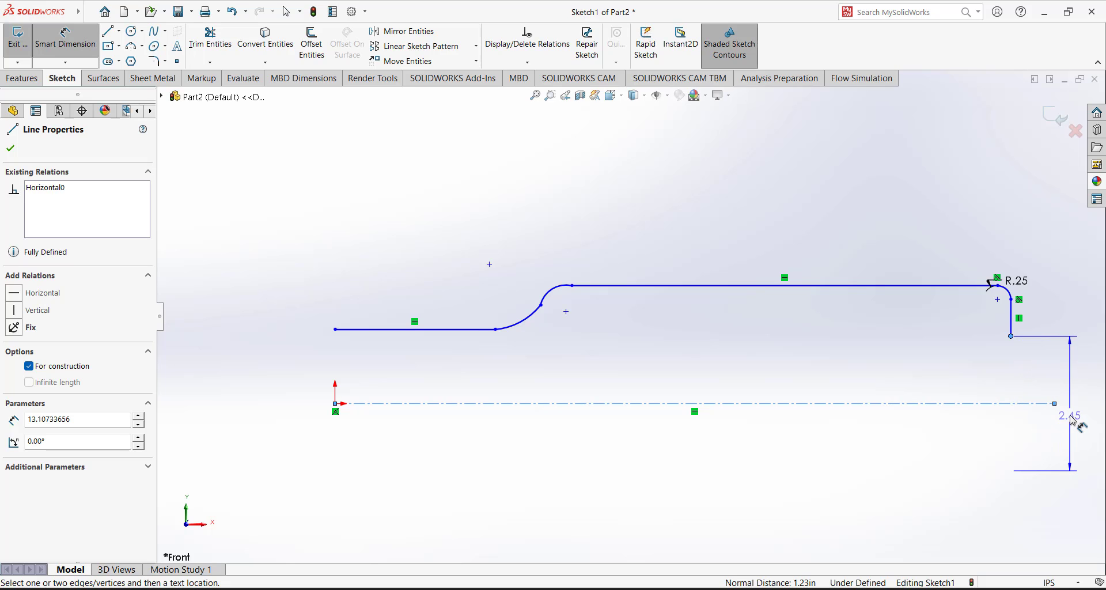
{"action": "left_click", "coordinate": [1072, 419]}
{"action": "type", "text": "1"}
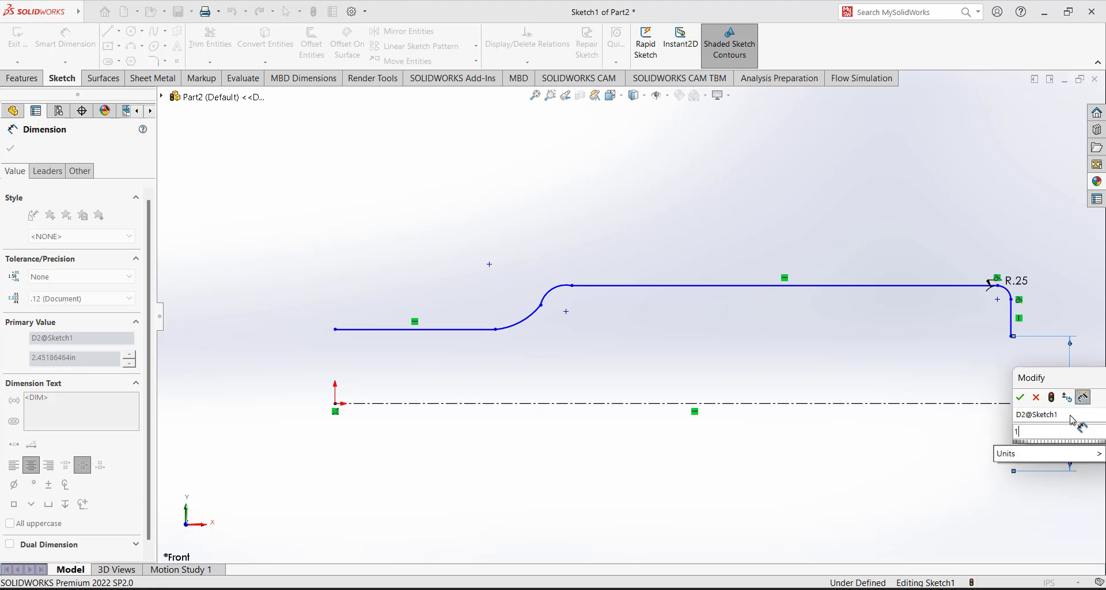
{"action": "key", "text": "Return"}
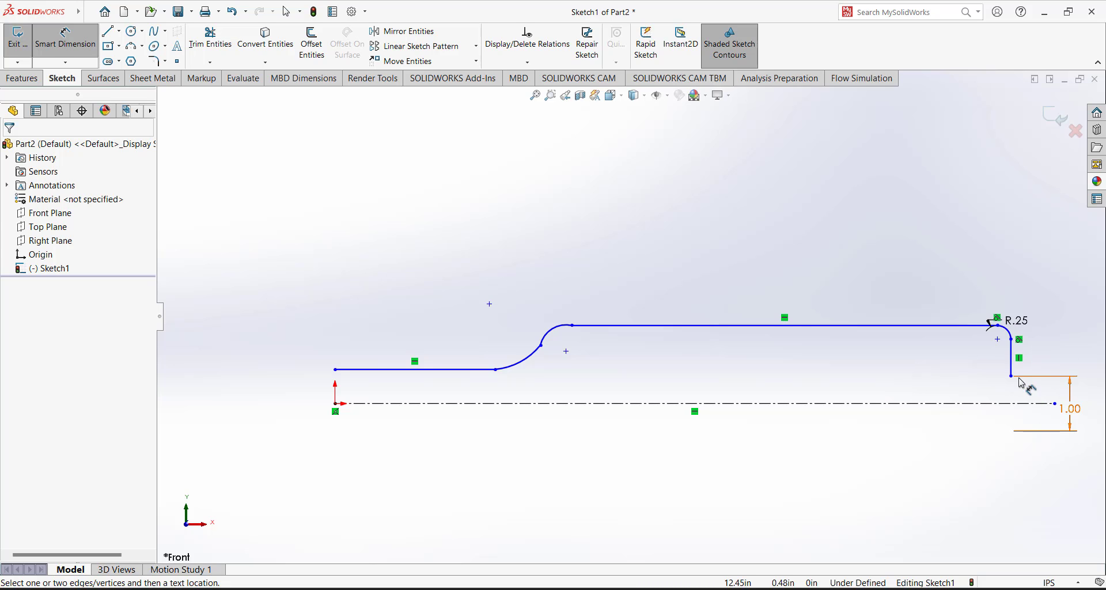
- Set the horizontal distance from the left endpoint to the right vertical end to 4.875
{"action": "left_click", "coordinate": [1011, 357]}
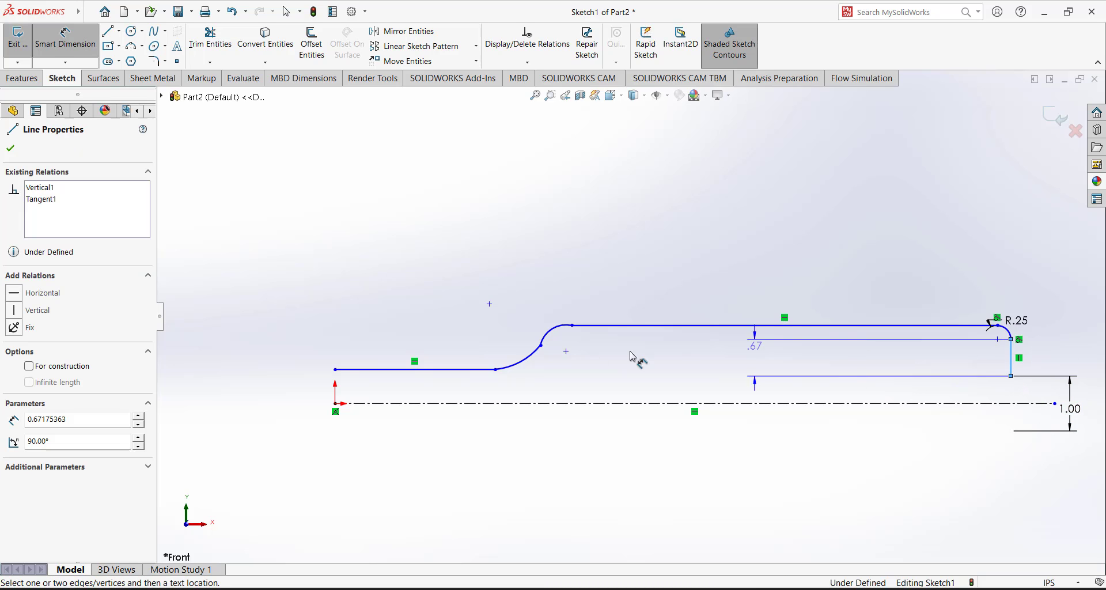
{"action": "left_click", "coordinate": [335, 369]}
{"action": "left_click", "coordinate": [535, 197]}
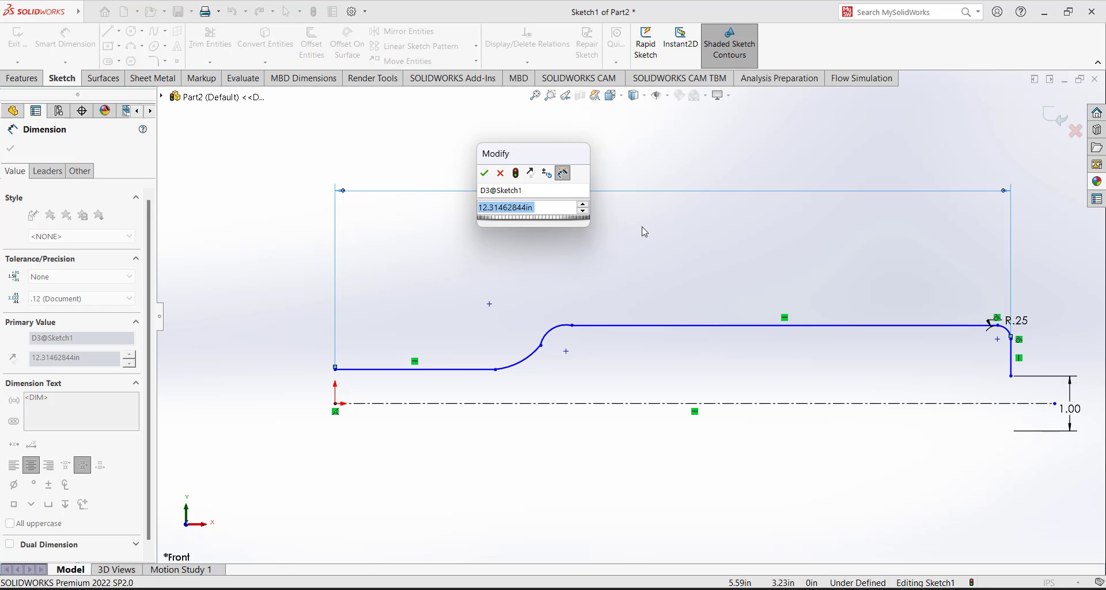
{"action": "type", "text": "4."}
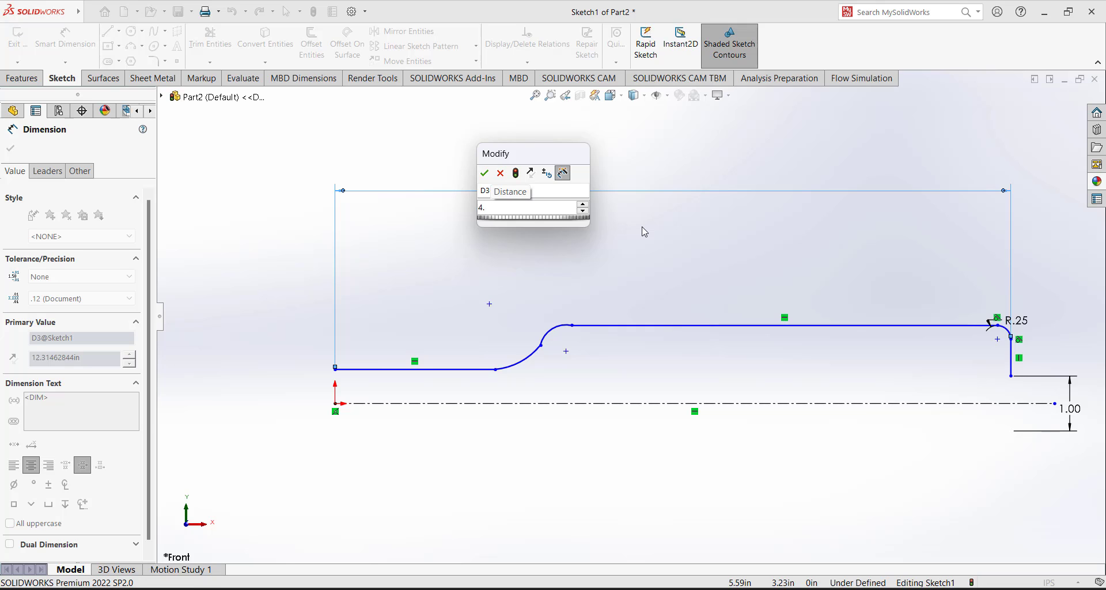
{"action": "type", "text": "875"}
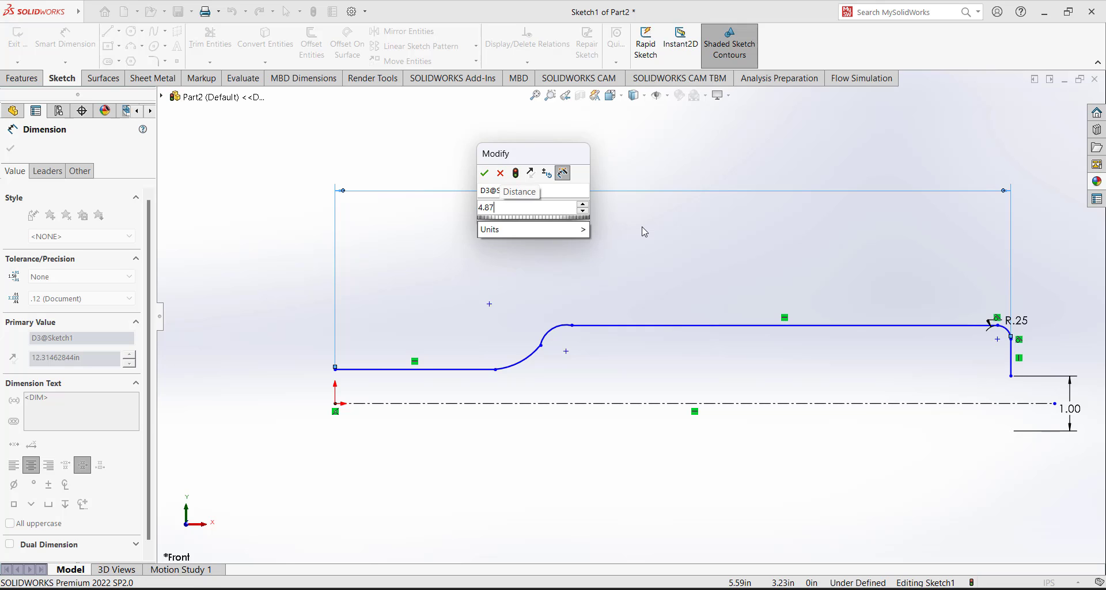
{"action": "key", "text": "Return"}
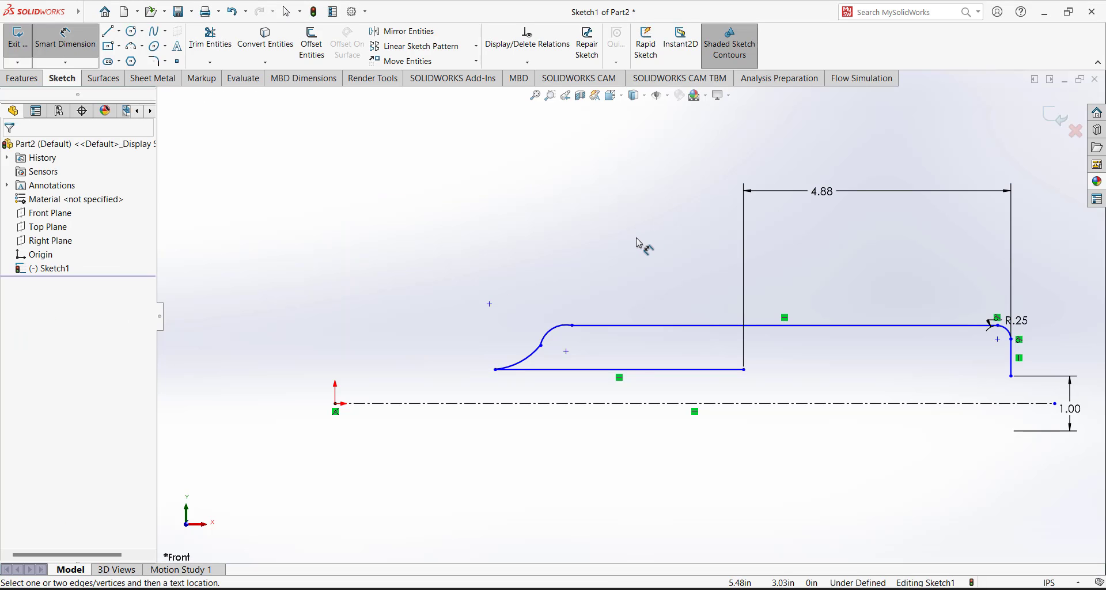
{"action": "key", "text": "Escape"}
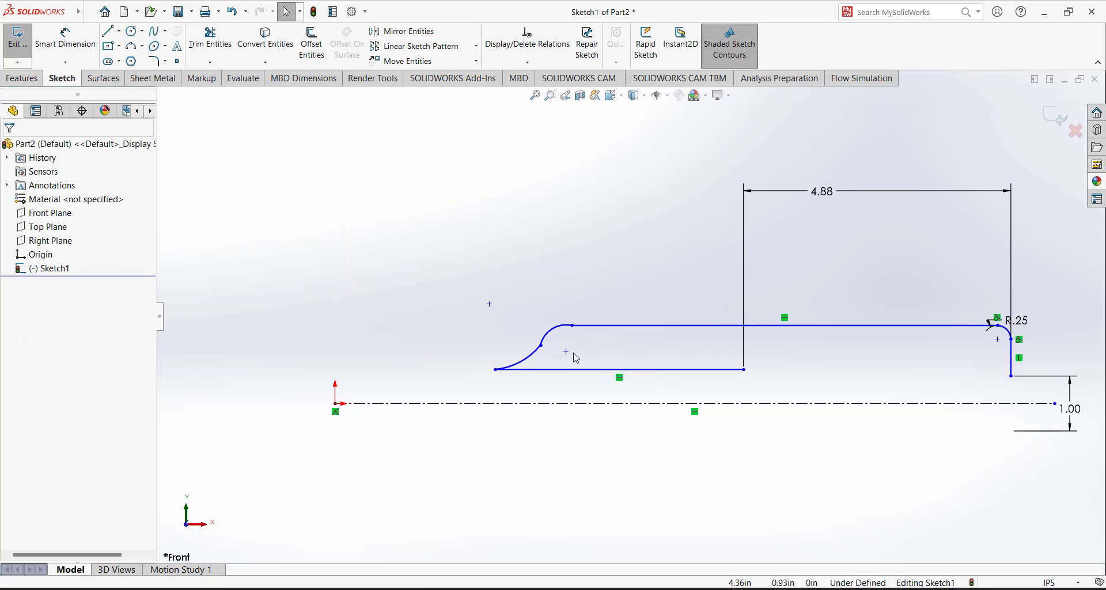
- Drag the neck curve's point and shorten the bottom line so it sits under the neck
{"action": "left_click_drag", "start_coordinate": [572, 326], "coordinate": [601, 333]}
{"action": "left_click_drag", "start_coordinate": [746, 376], "coordinate": [428, 366]}
{"action": "left_click", "coordinate": [385, 237]}
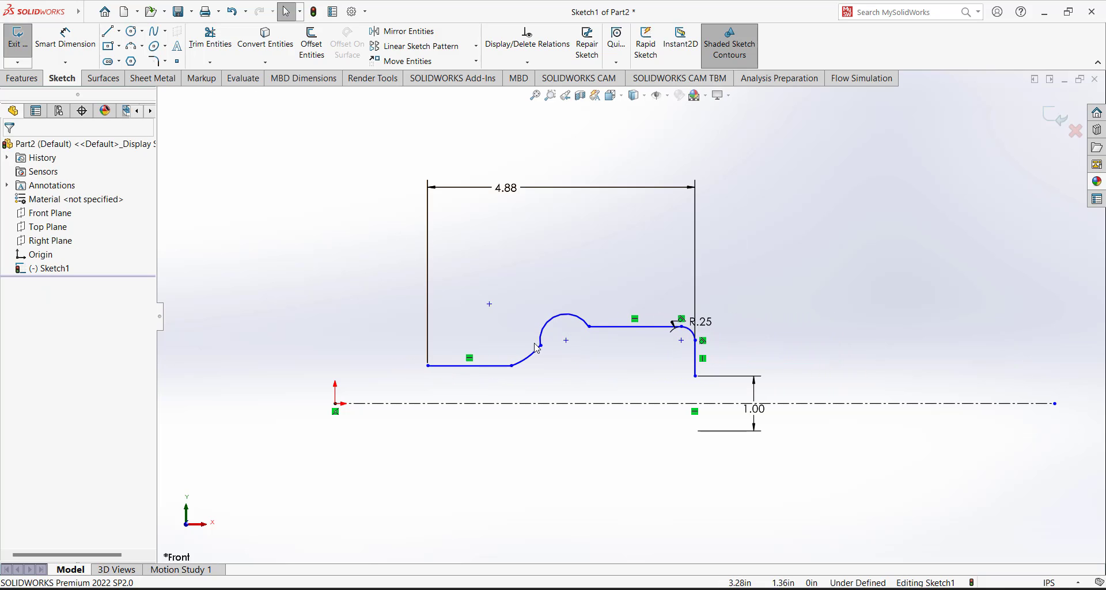
{"action": "scroll", "coordinate": [551, 363], "scroll_direction": "down", "scroll_amount": 3}
{"action": "scroll", "coordinate": [570, 382], "scroll_direction": "up", "scroll_amount": 1}
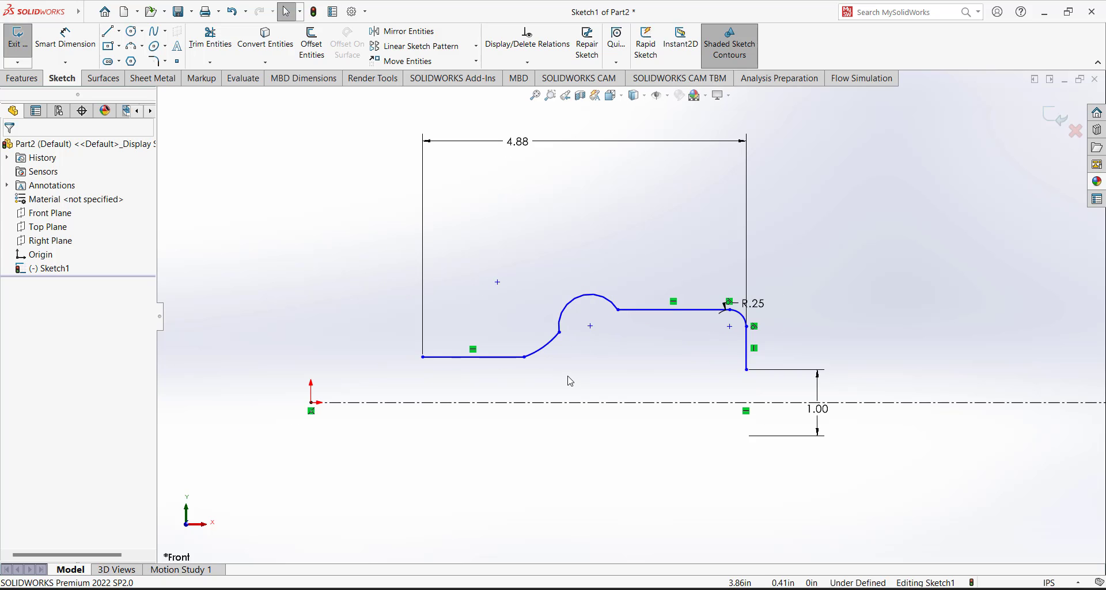
- Pull the upper neck arc down to flatten the S-curve
{"action": "left_click_drag", "start_coordinate": [582, 297], "coordinate": [586, 306]}
{"action": "left_click", "coordinate": [526, 259]}
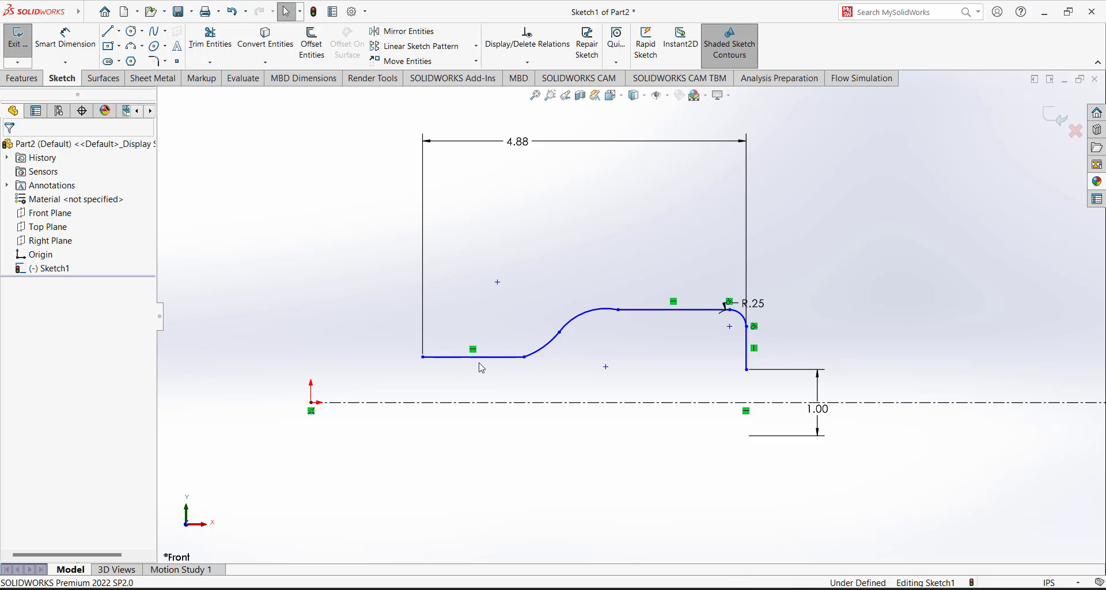
{"action": "scroll", "coordinate": [703, 253], "scroll_direction": "down", "scroll_amount": 2}
{"action": "scroll", "coordinate": [639, 277], "scroll_direction": "up", "scroll_amount": 3}
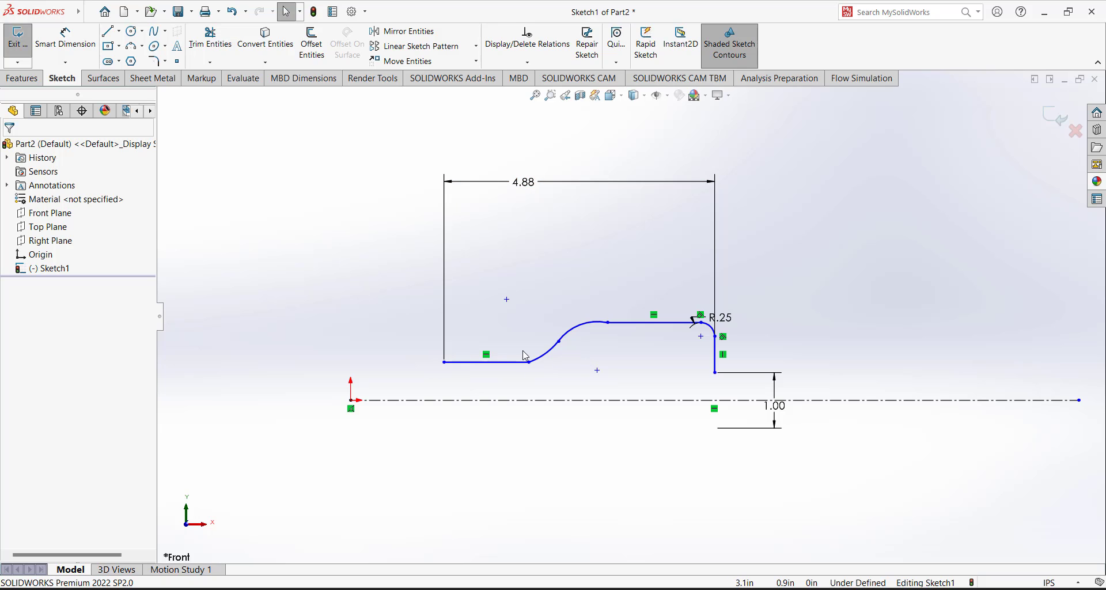
{"action": "scroll", "coordinate": [583, 380], "scroll_direction": "down", "scroll_amount": 2}
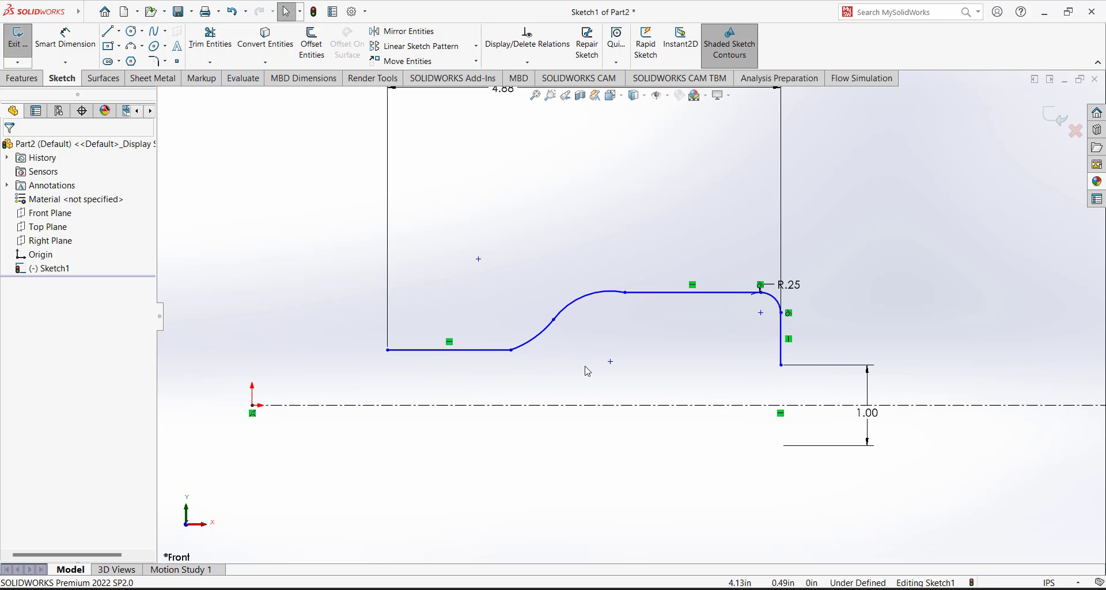
{"action": "left_click", "coordinate": [638, 293]}
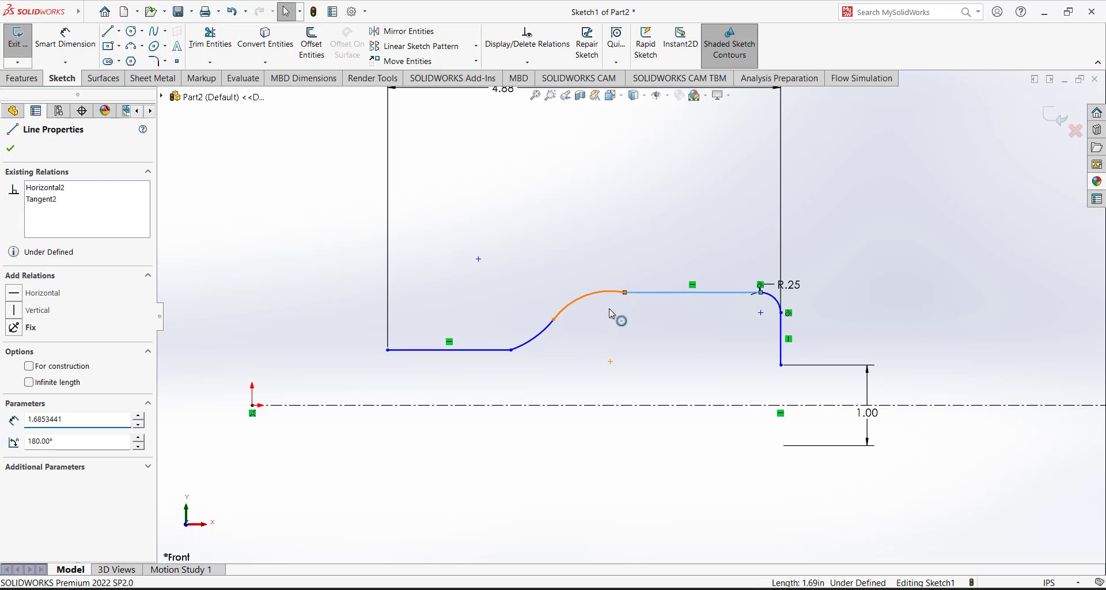
- Add Tangent relations: upper arc to top line, arc to arc, and lower arc to bottom line
{"action": "left_click", "coordinate": [608, 297], "text": "ctrl"}
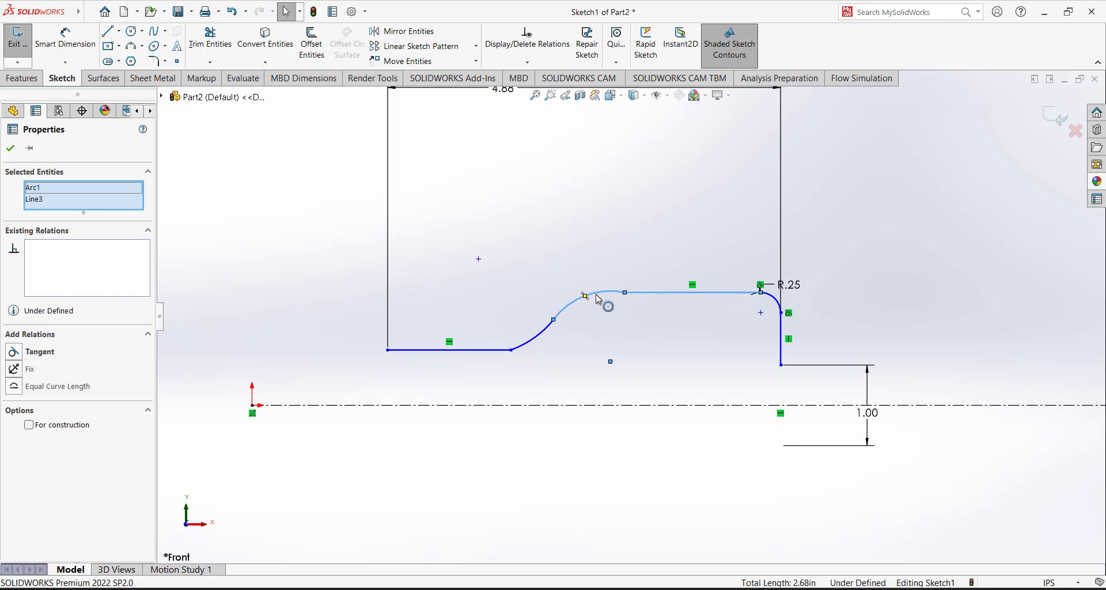
{"action": "left_click", "coordinate": [21, 349]}
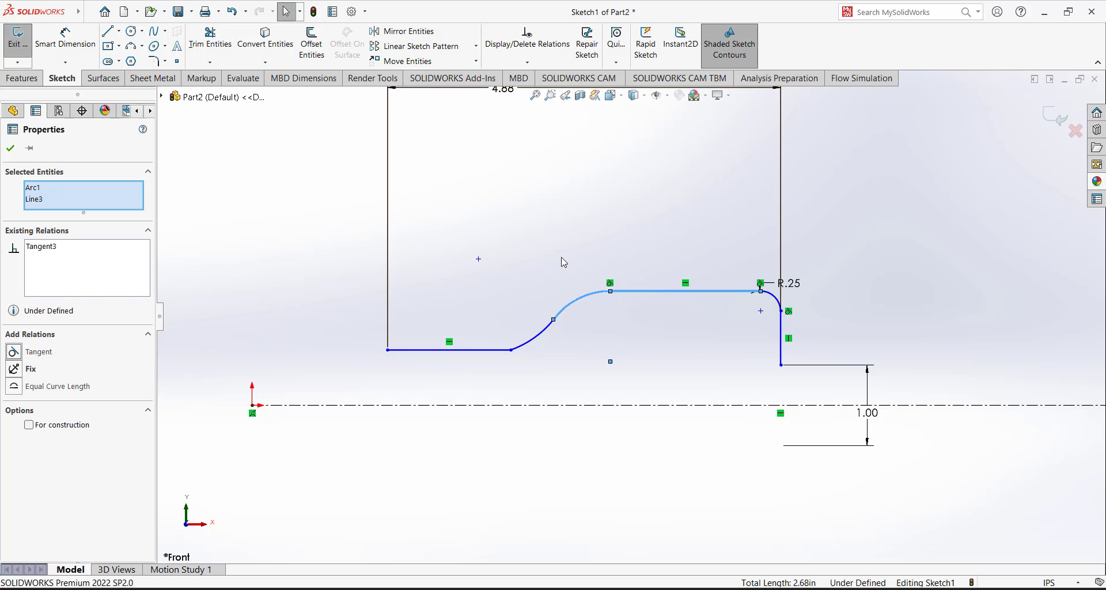
{"action": "left_click", "coordinate": [561, 258]}
{"action": "left_click", "coordinate": [565, 306]}
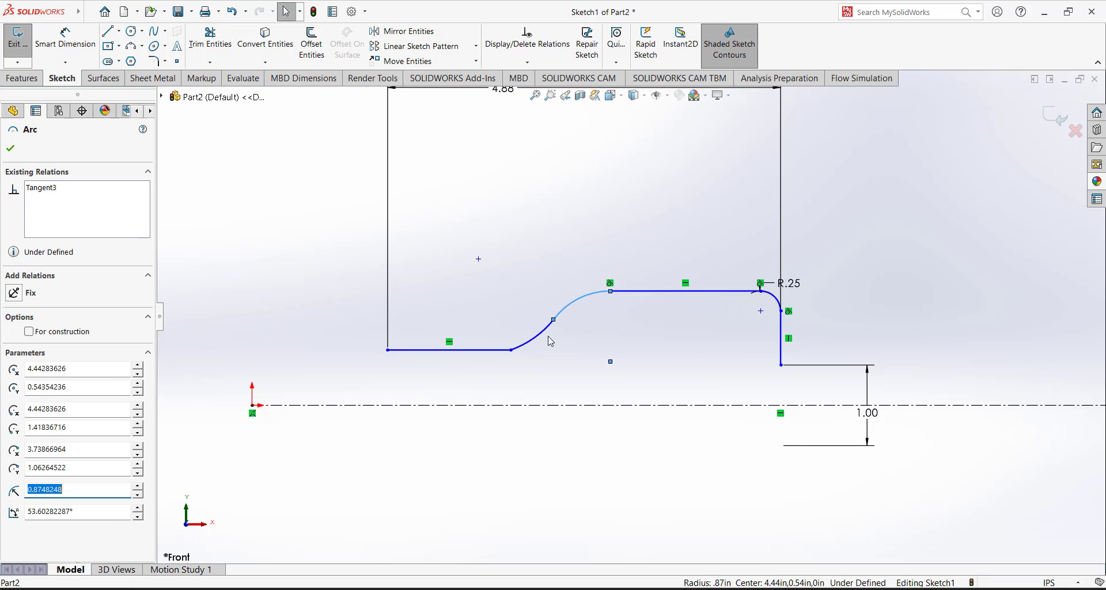
{"action": "left_click", "coordinate": [541, 333], "text": "ctrl"}
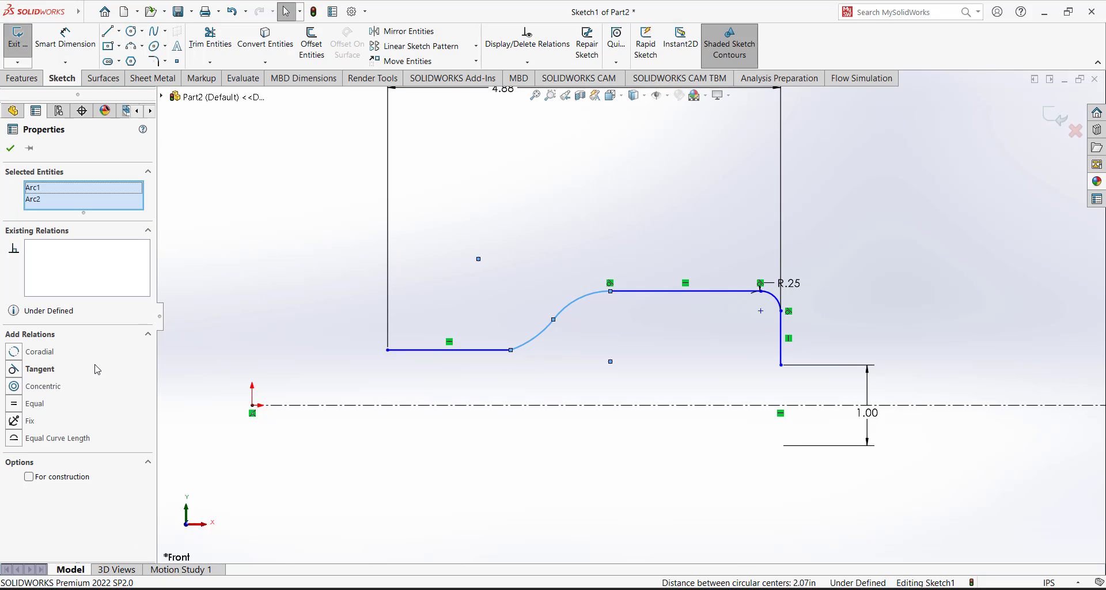
{"action": "left_click", "coordinate": [18, 369]}
{"action": "key", "text": "Escape"}
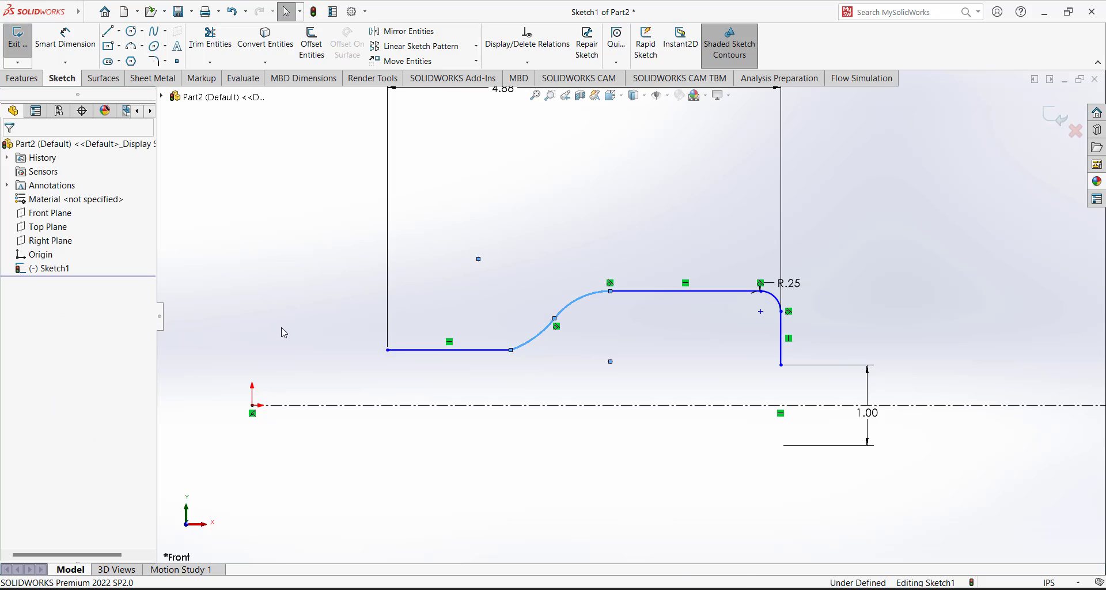
{"action": "left_click", "coordinate": [527, 344]}
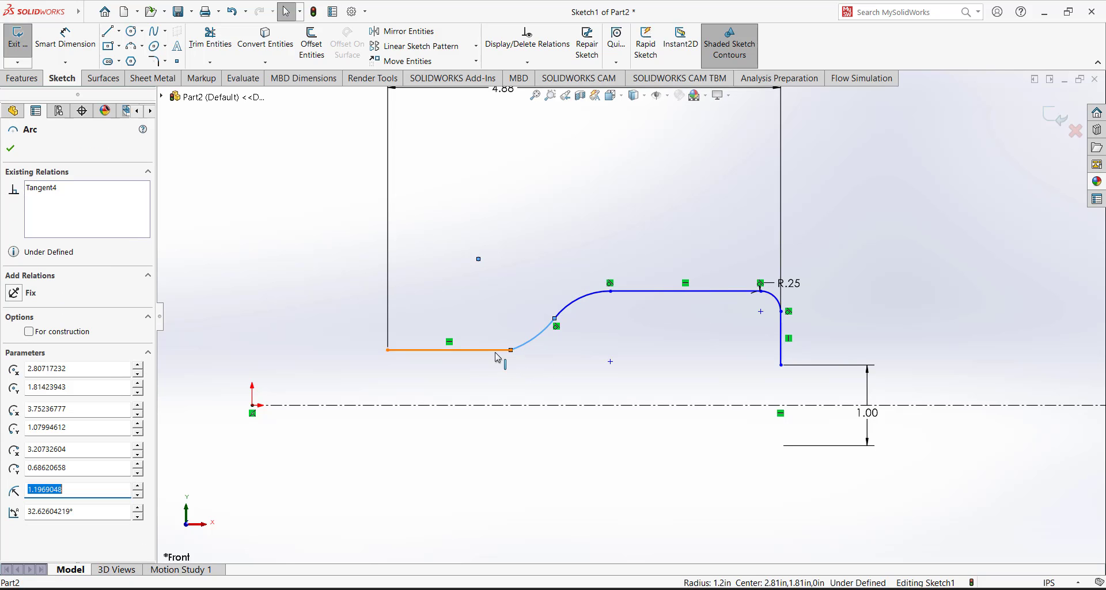
{"action": "left_click", "coordinate": [492, 349], "text": "ctrl"}
{"action": "left_click", "coordinate": [15, 358]}
{"action": "left_click", "coordinate": [344, 309]}
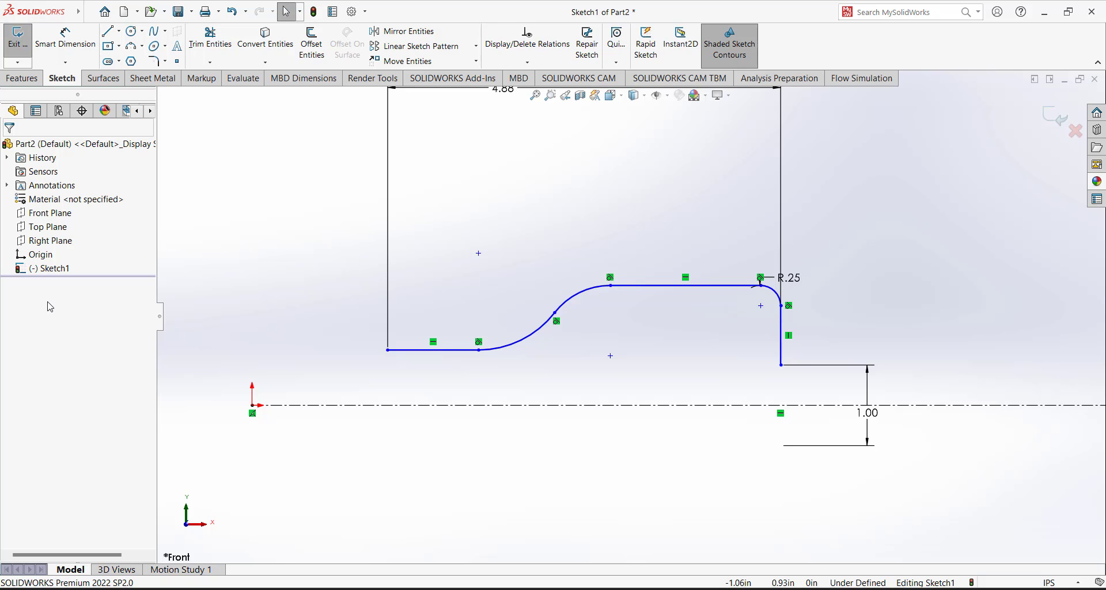
- Dimension the short bottom neck line to a length of 0.50
{"action": "left_click", "coordinate": [65, 35]}
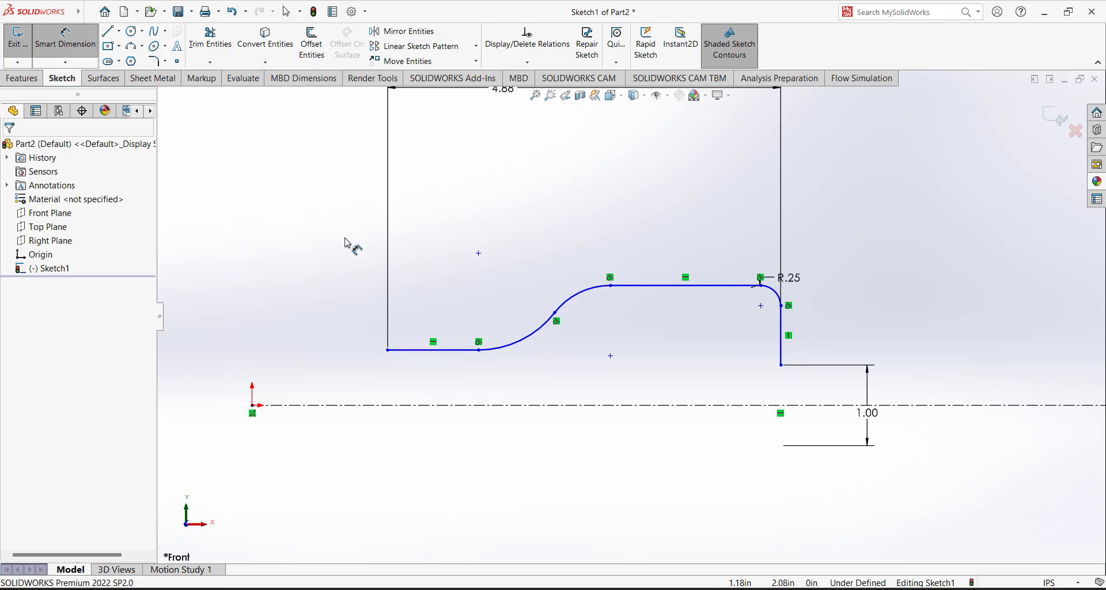
{"action": "left_click", "coordinate": [431, 350]}
{"action": "left_click", "coordinate": [511, 288]}
{"action": "type", "text": "0.5"}
{"action": "key", "text": "Return"}
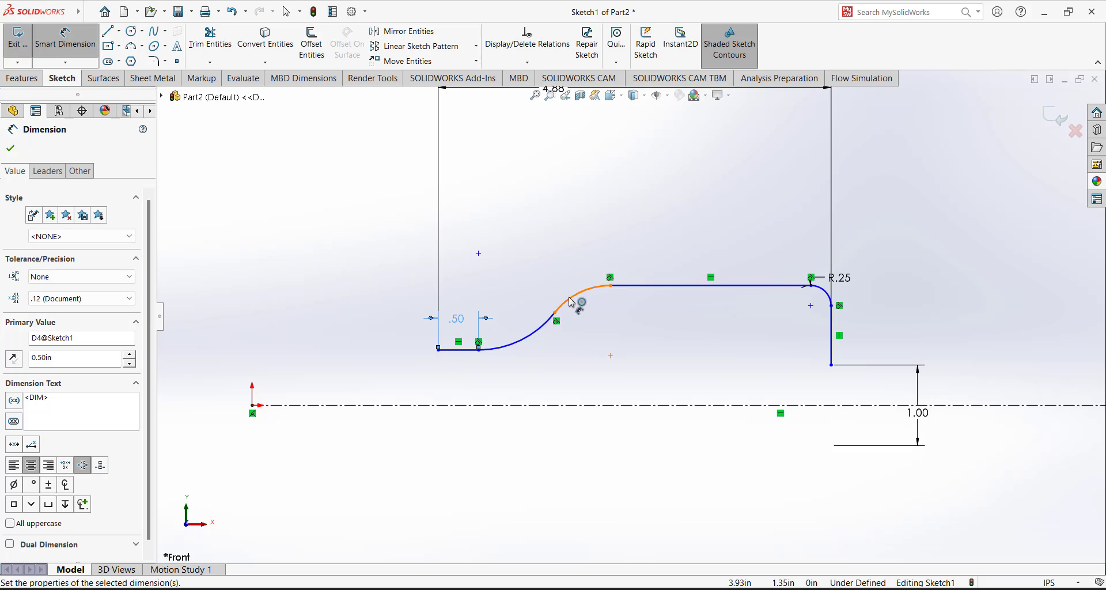
- Give both neck arcs a radius of 1.00, then frame the whole dimensioned profile
{"action": "left_click", "coordinate": [570, 300]}
{"action": "left_click", "coordinate": [530, 215]}
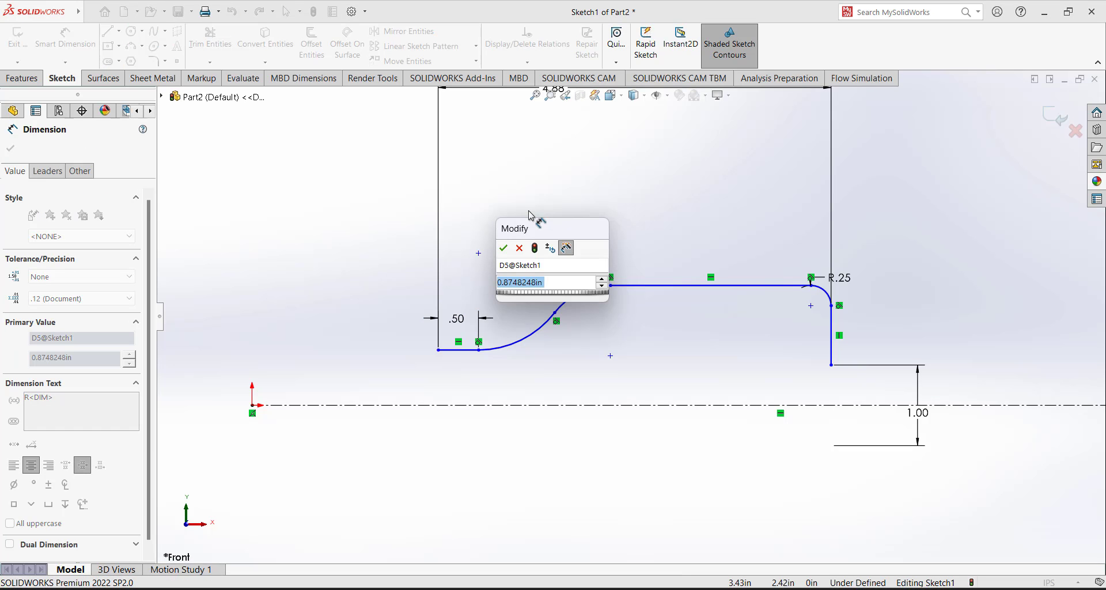
{"action": "type", "text": "1"}
{"action": "key", "text": "Return"}
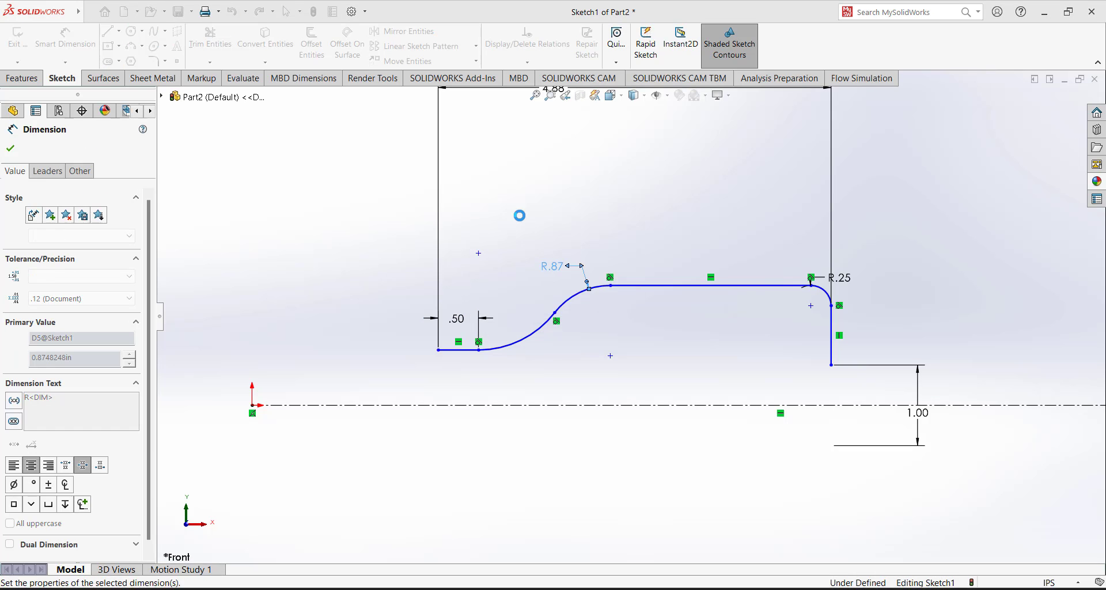
{"action": "left_click", "coordinate": [530, 335]}
{"action": "left_click", "coordinate": [518, 324]}
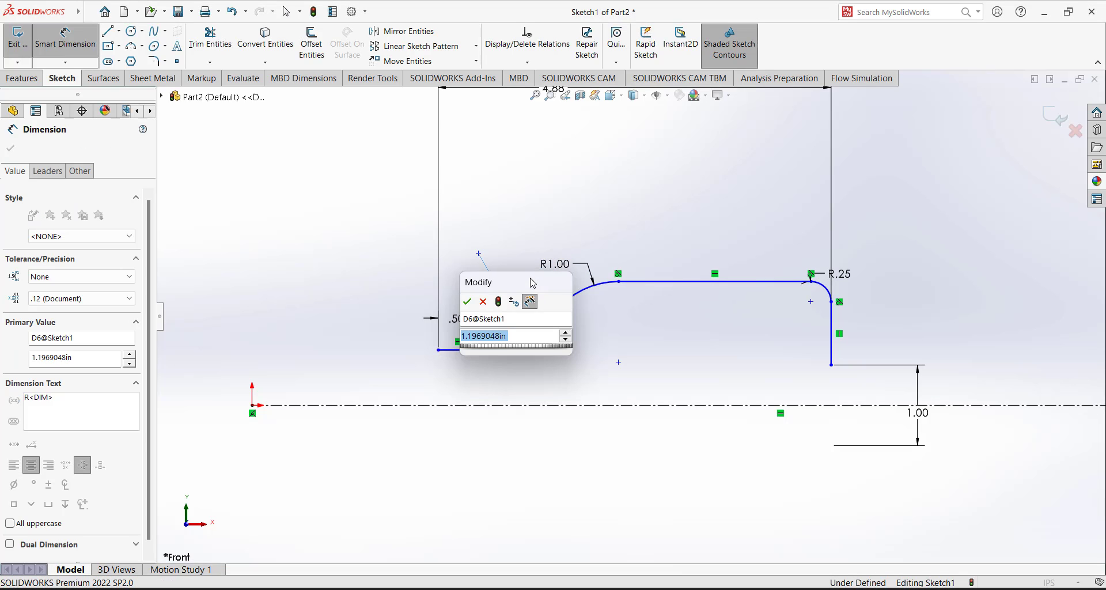
{"action": "type", "text": "1"}
{"action": "key", "text": "Return"}
{"action": "scroll", "coordinate": [614, 214], "scroll_direction": "up", "scroll_amount": 2}
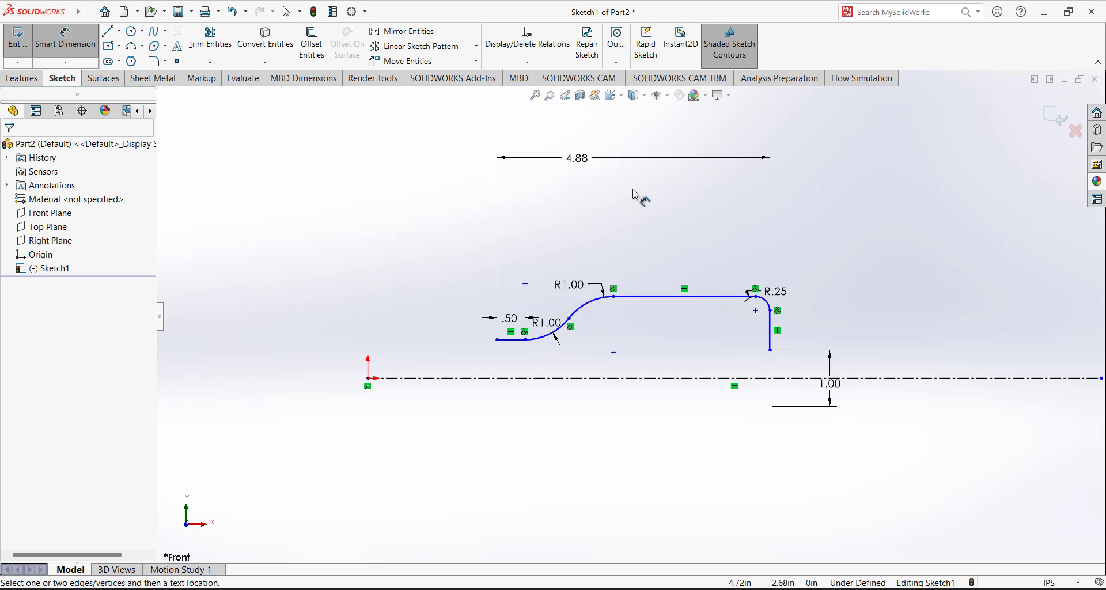
{"action": "middle_click_drag", "start_coordinate": [438, 344], "coordinate": [549, 352], "text": "ctrl"}
- Dimension the short left line 1.225 from the centerline
{"action": "left_click", "coordinate": [563, 340]}
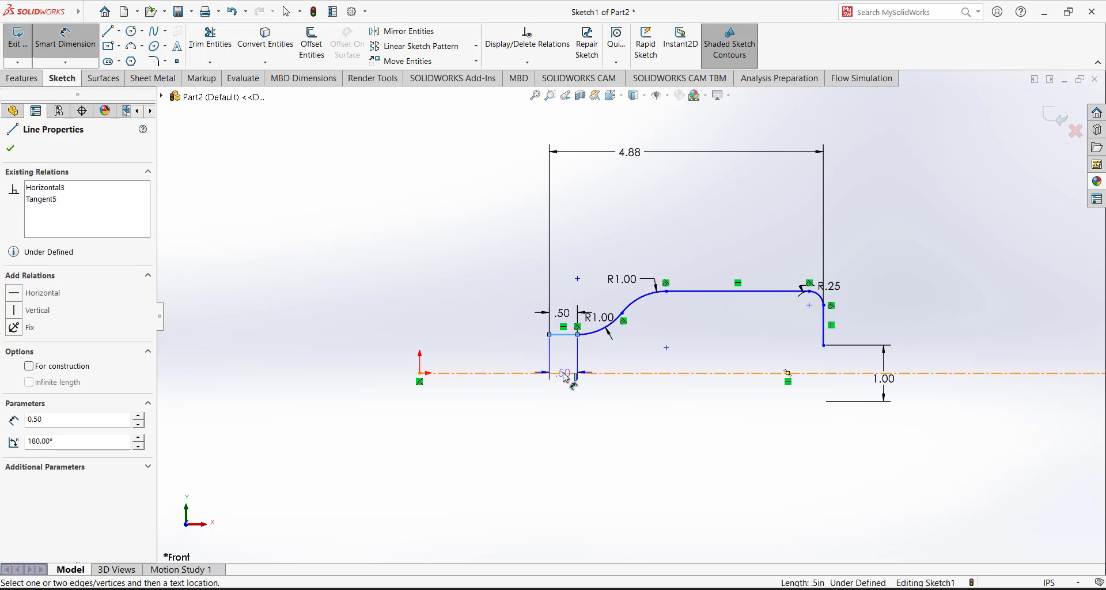
{"action": "left_click", "coordinate": [565, 376]}
{"action": "left_click", "coordinate": [524, 394]}
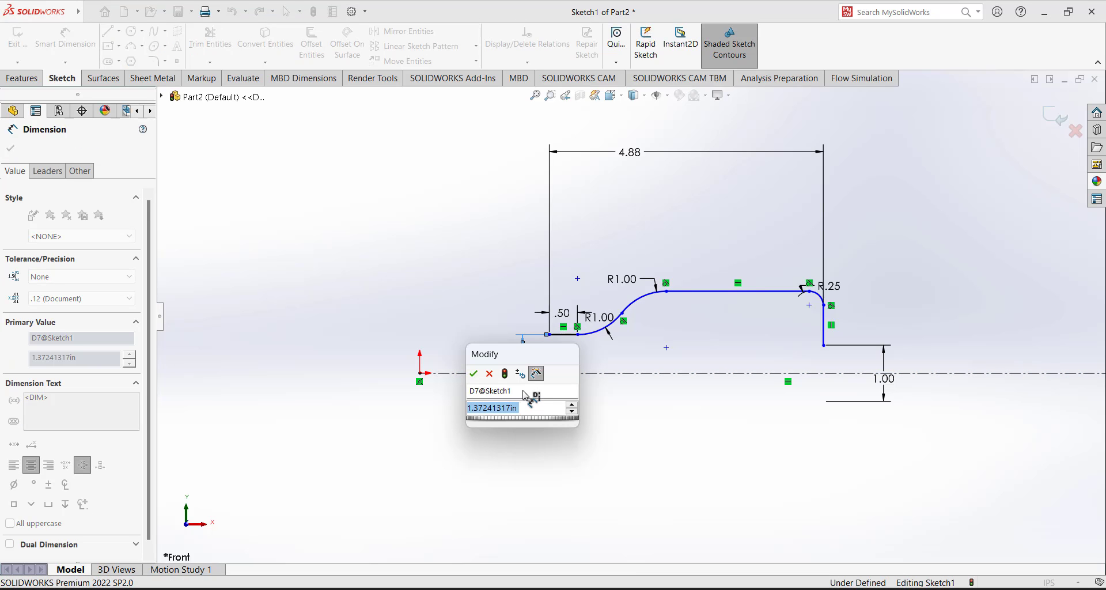
{"action": "type", "text": "1.225"}
{"action": "key", "text": "Return"}
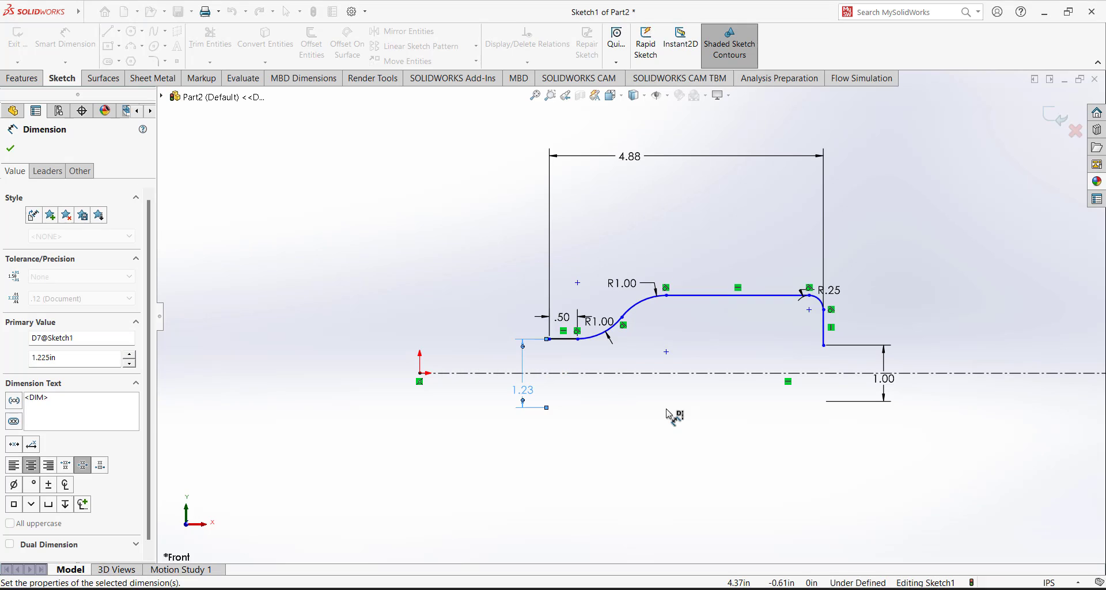
- Set the top line's diameter about the centerline to 1.75
{"action": "left_click", "coordinate": [702, 300]}
{"action": "left_click", "coordinate": [700, 375]}
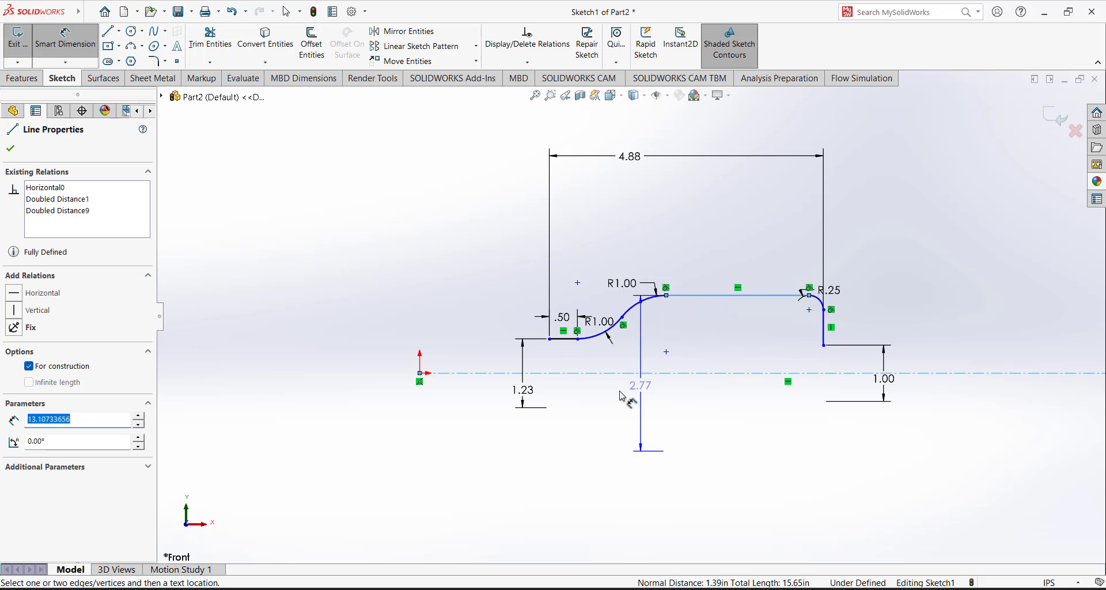
{"action": "left_click", "coordinate": [360, 377]}
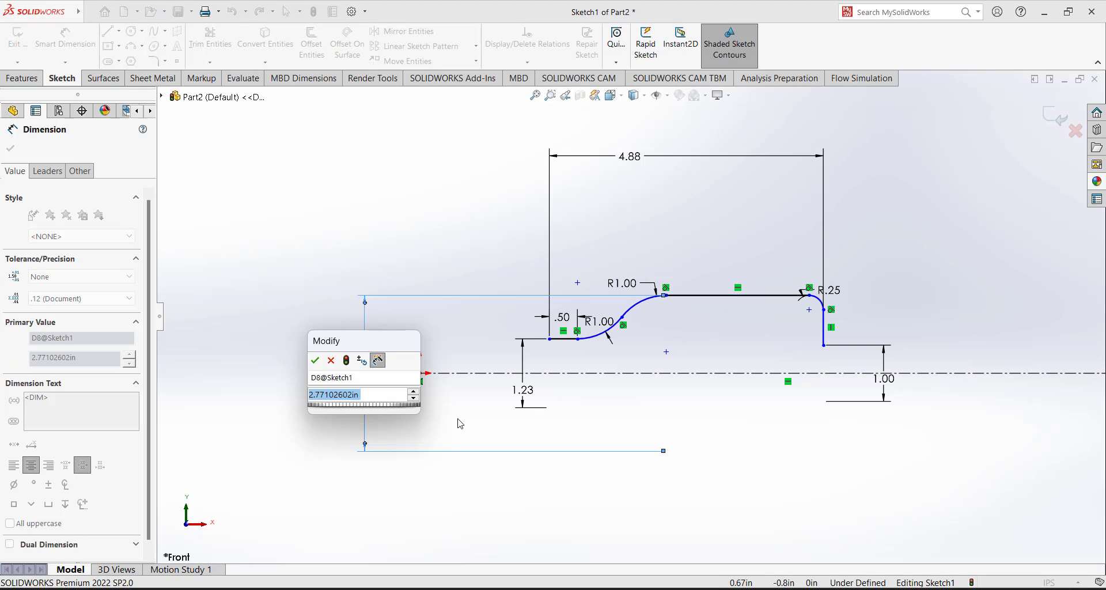
{"action": "type", "text": "1"}
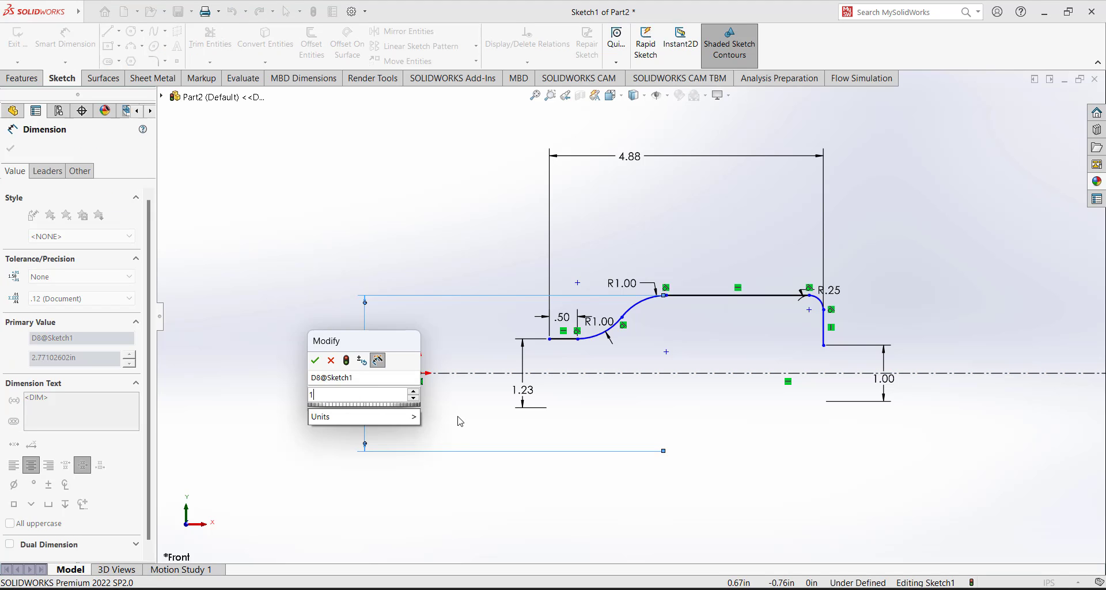
{"action": "type", "text": ".75"}
{"action": "key", "text": "Return"}
{"action": "scroll", "coordinate": [544, 397], "scroll_direction": "down", "scroll_amount": 2}
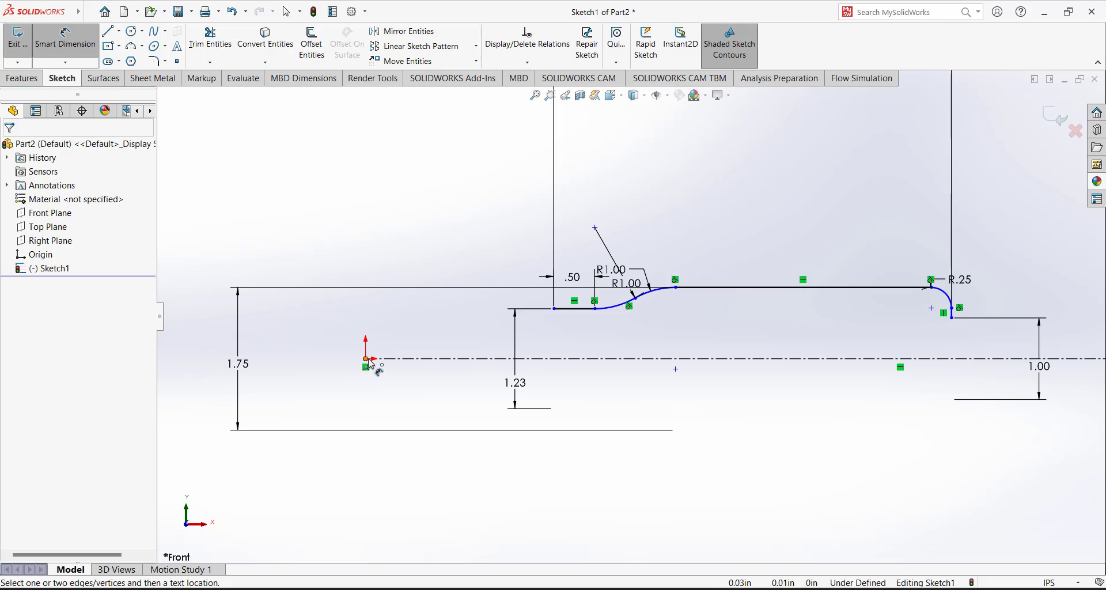
- Add a Vertical relation between the profile's left endpoint and the origin
{"action": "left_click", "coordinate": [527, 62]}
{"action": "left_click", "coordinate": [530, 91]}
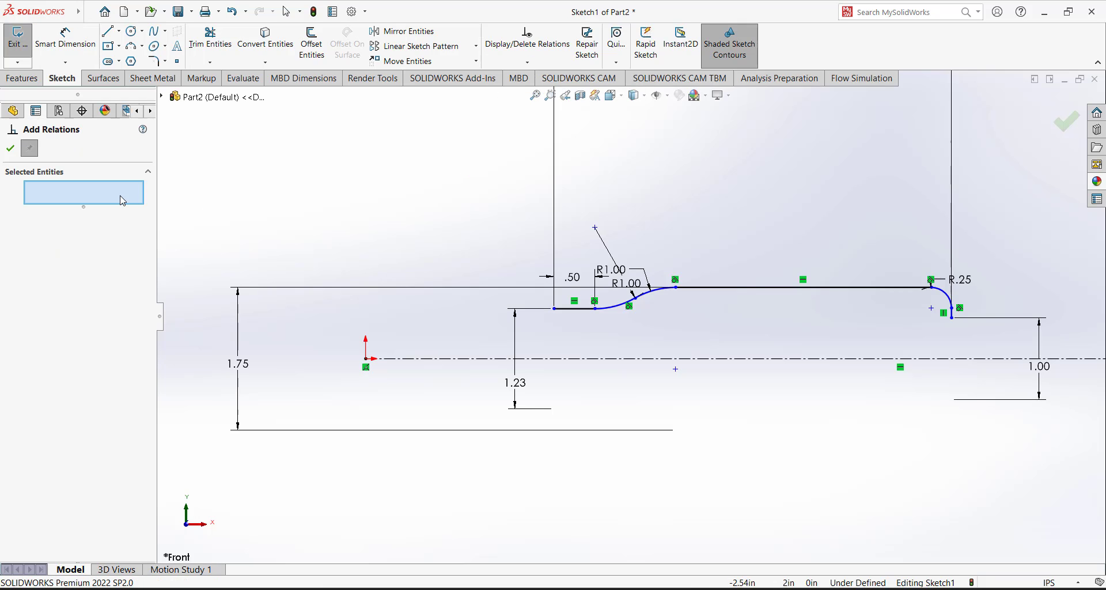
{"action": "left_click", "coordinate": [554, 309]}
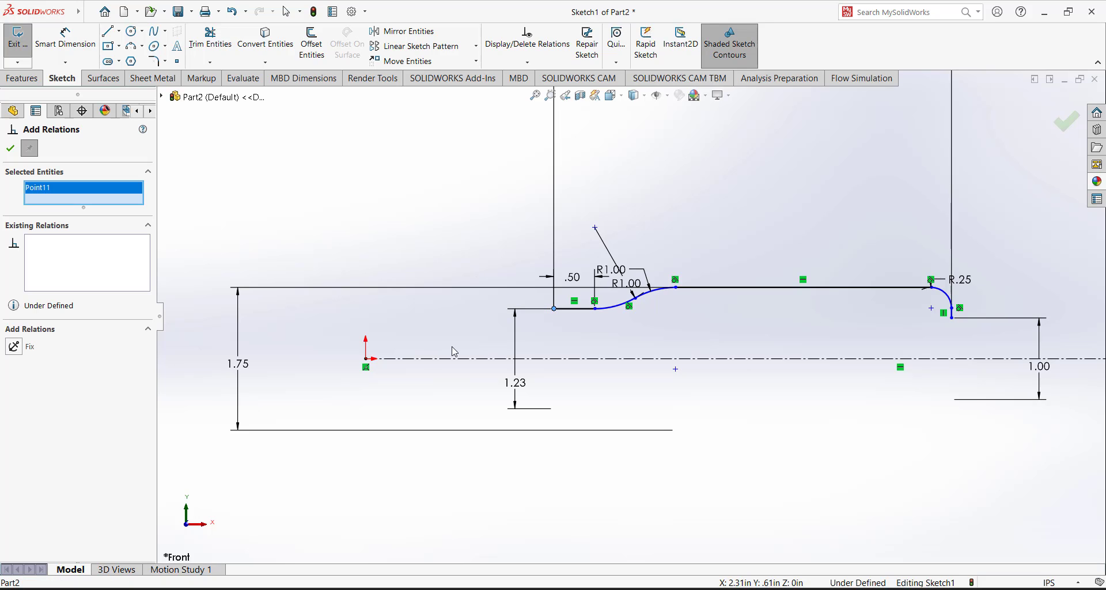
{"action": "left_click", "coordinate": [367, 362]}
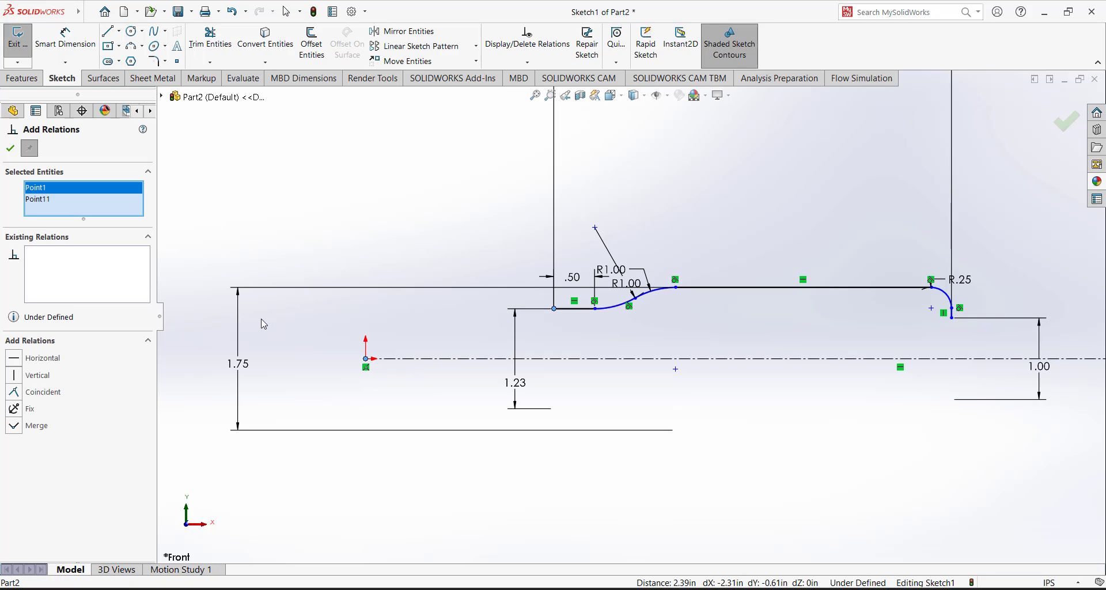
{"action": "left_click", "coordinate": [14, 376]}
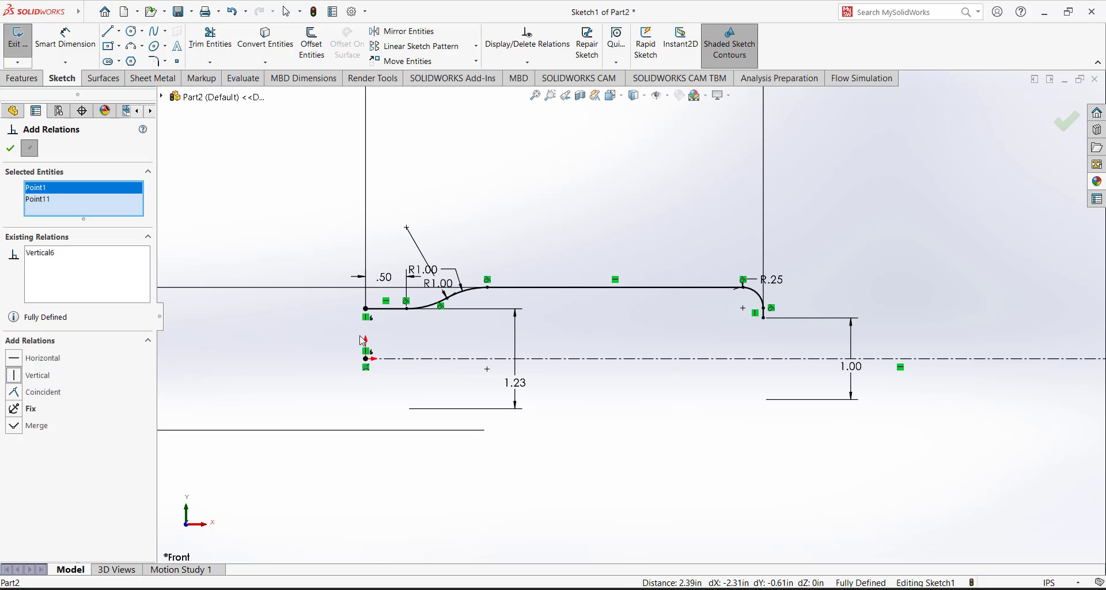
{"action": "left_click", "coordinate": [11, 148]}
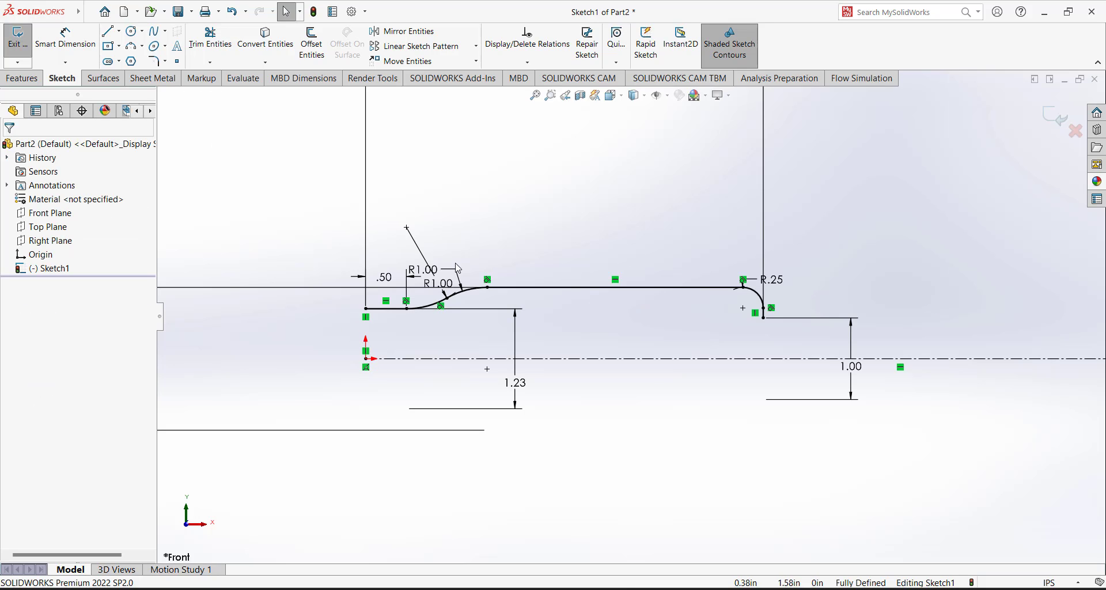
- Exit the fully defined Sketch1
{"action": "scroll", "coordinate": [681, 396], "scroll_direction": "up", "scroll_amount": 1}
{"action": "scroll", "coordinate": [681, 395], "scroll_direction": "up", "scroll_amount": 1}
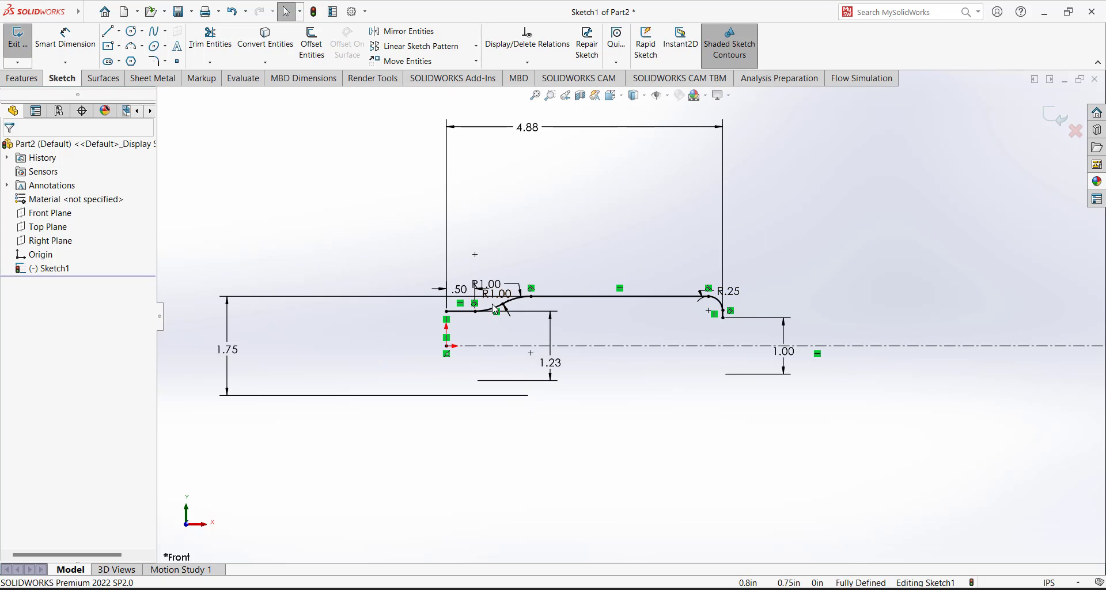
{"action": "left_click", "coordinate": [17, 38]}
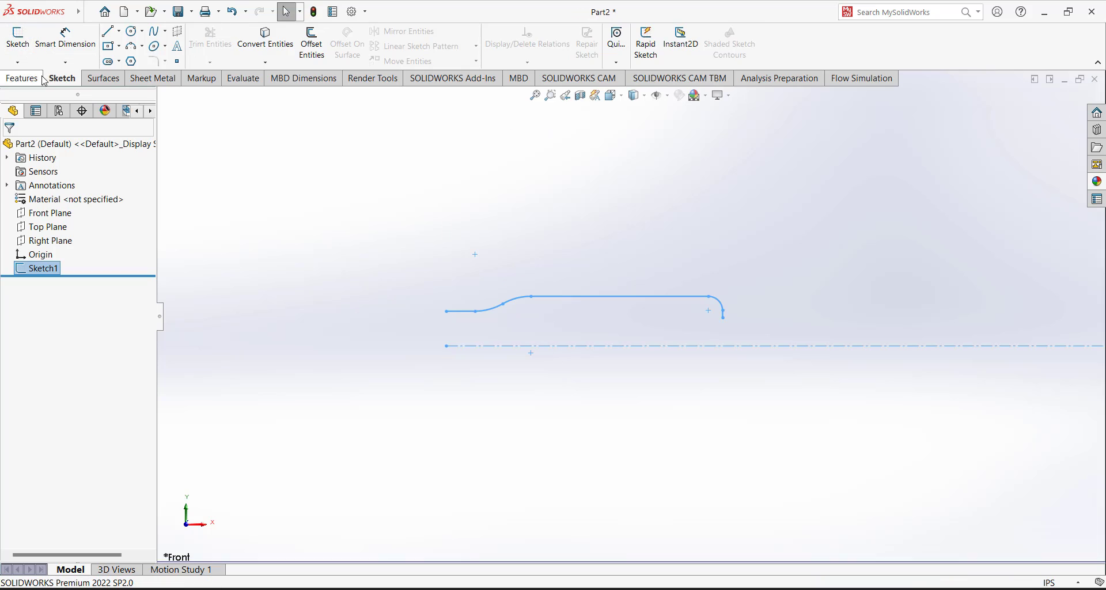
- Start Revolved Boss/Base on Sketch1, declining auto-close to get a thin revolve preview
{"action": "left_click", "coordinate": [64, 42]}
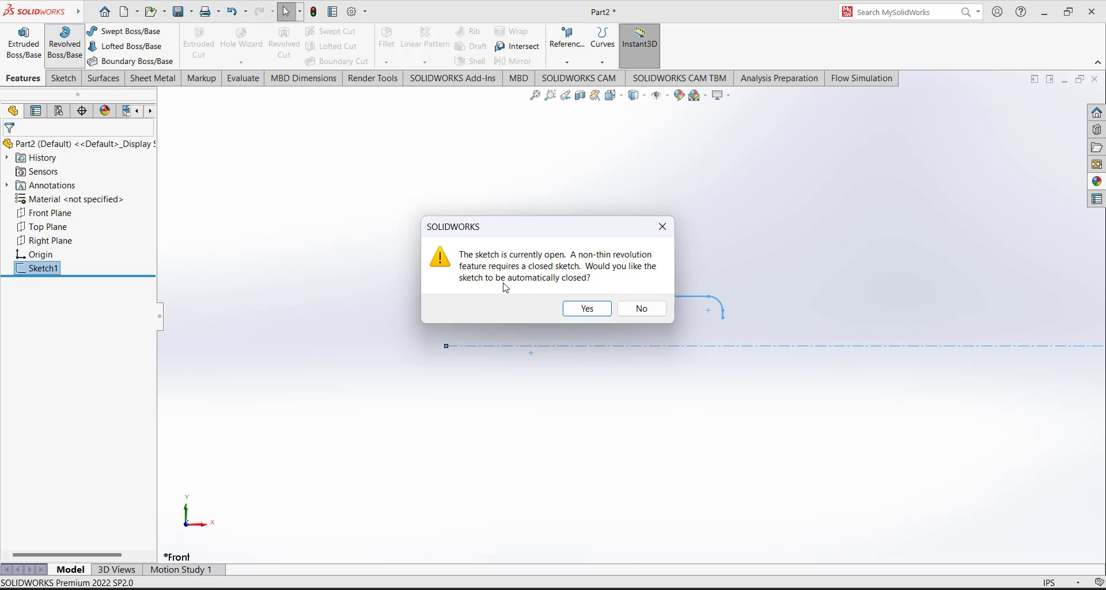
{"action": "left_click", "coordinate": [640, 309]}
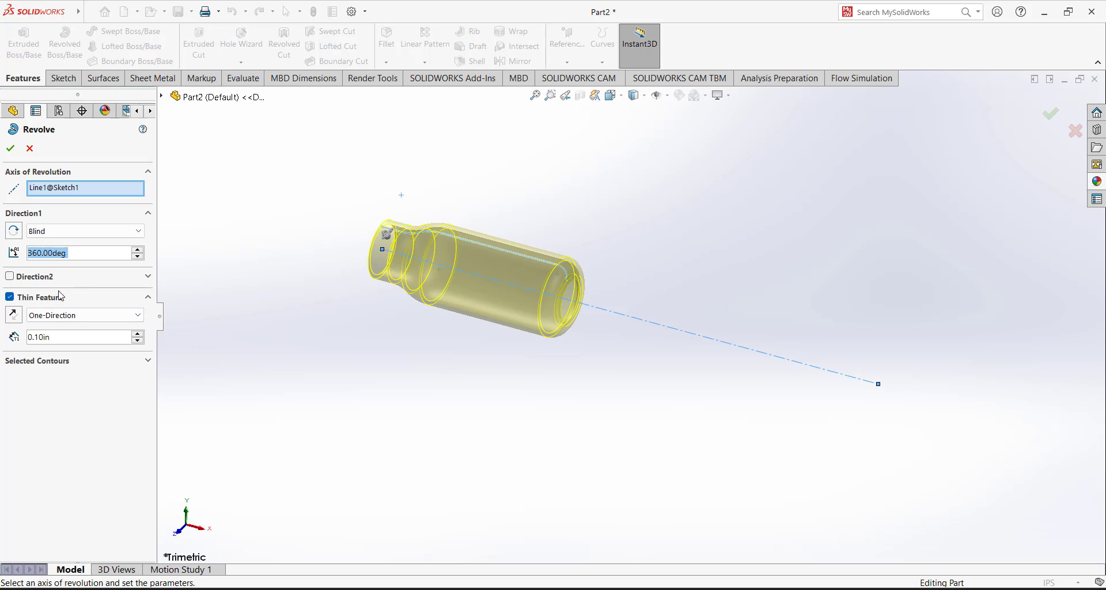
- Change the thin feature wall thickness from 0.10 to 0.05 in
{"action": "scroll", "coordinate": [480, 246], "scroll_direction": "down", "scroll_amount": 10}
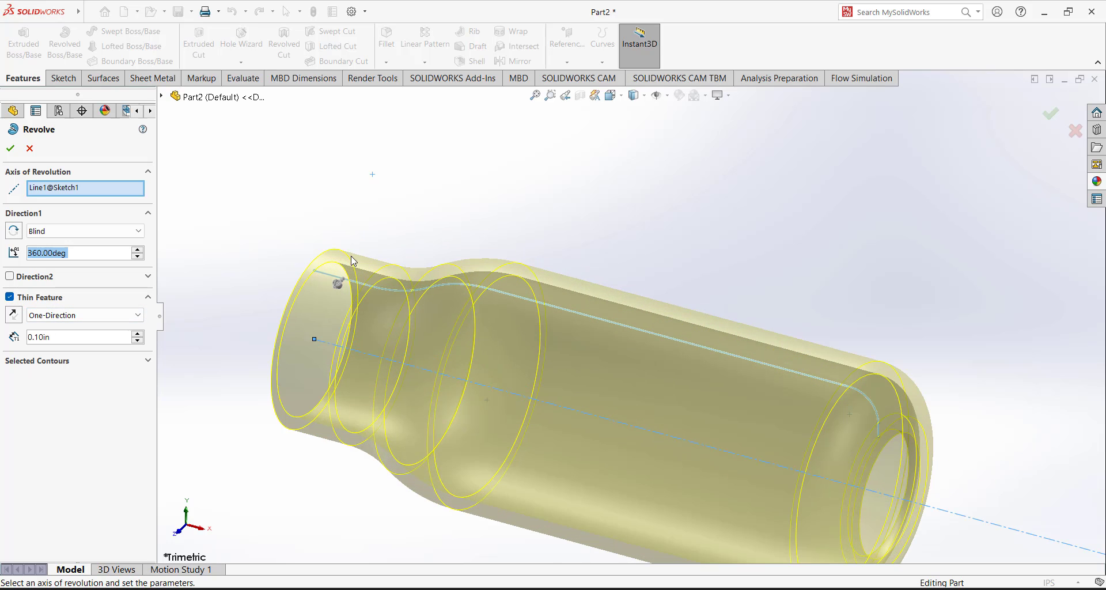
{"action": "middle_click_drag", "start_coordinate": [389, 222], "coordinate": [403, 228]}
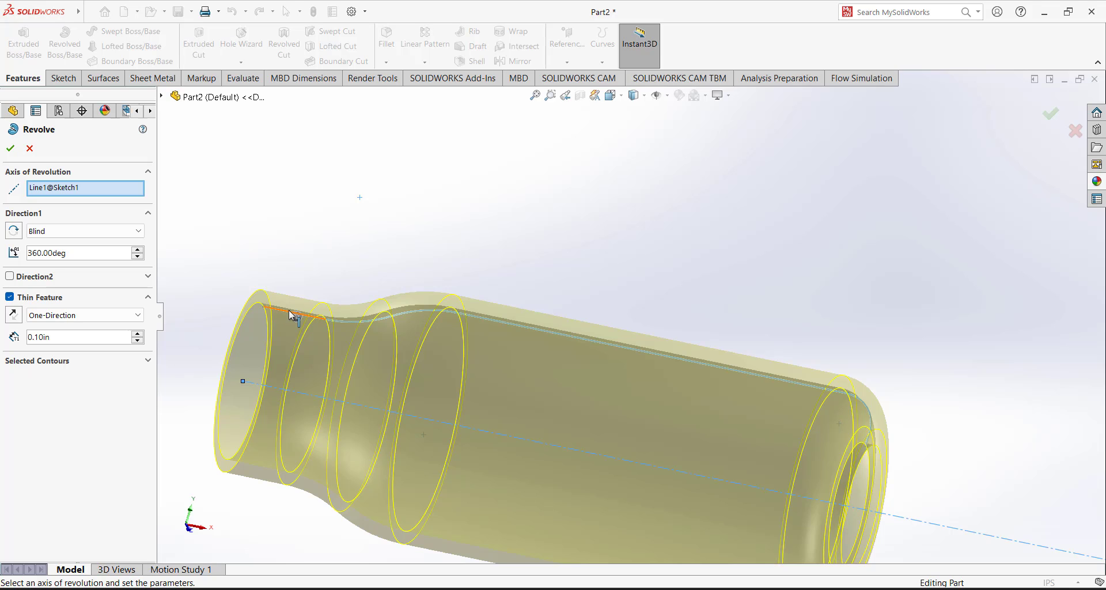
{"action": "double_click", "coordinate": [60, 338]}
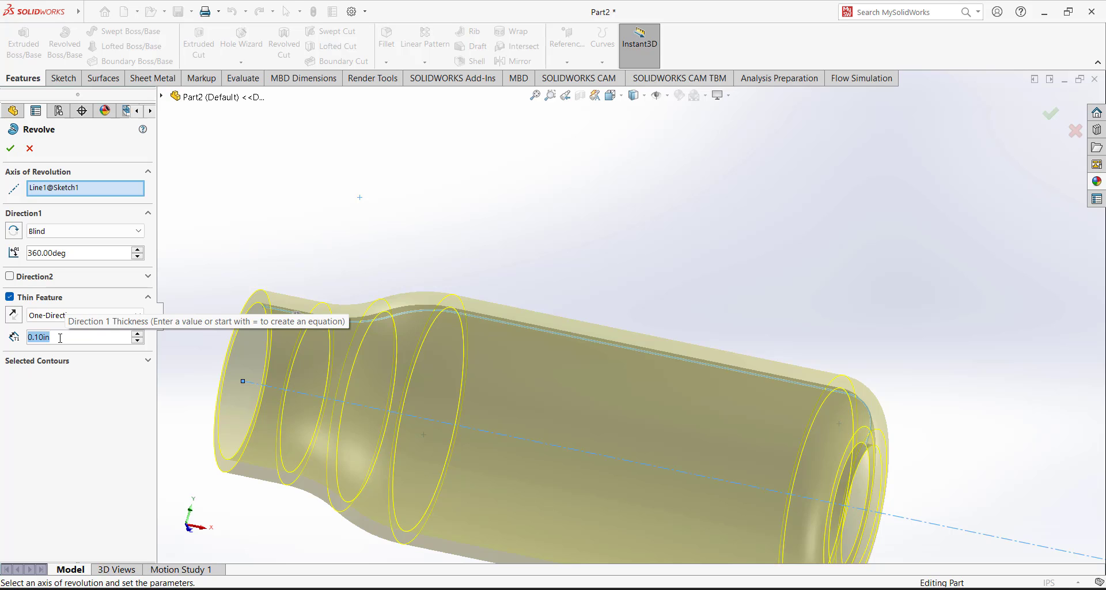
{"action": "type", "text": "0.05"}
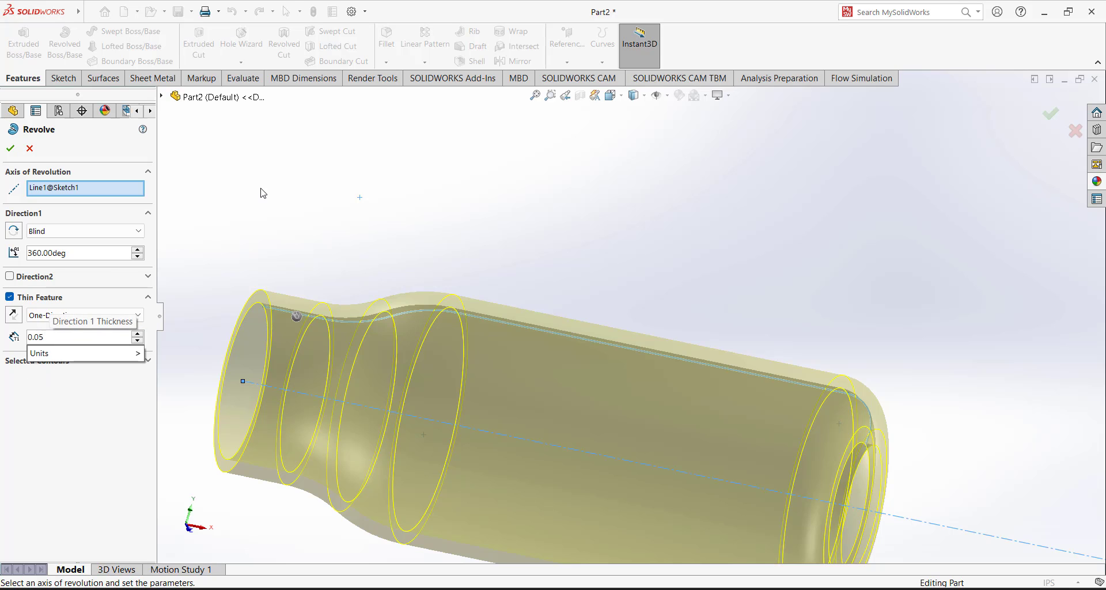
{"action": "key", "text": "Return"}
- Try reversing the wall direction, restore it outward, and accept the thin revolve
{"action": "middle_click_drag", "start_coordinate": [249, 254], "coordinate": [294, 269]}
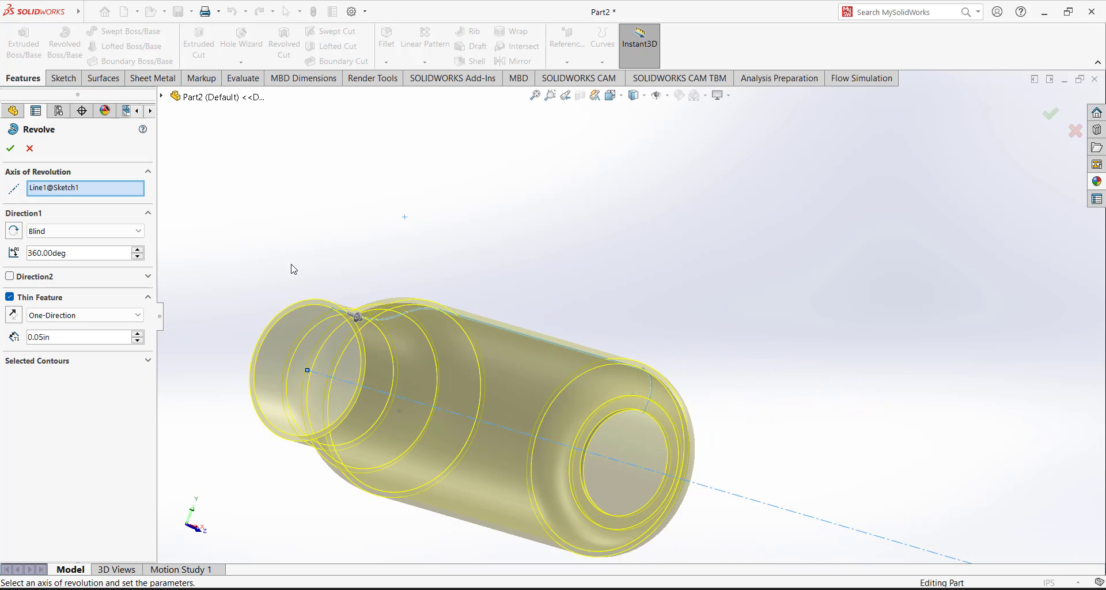
{"action": "scroll", "coordinate": [345, 276], "scroll_direction": "down", "scroll_amount": 3}
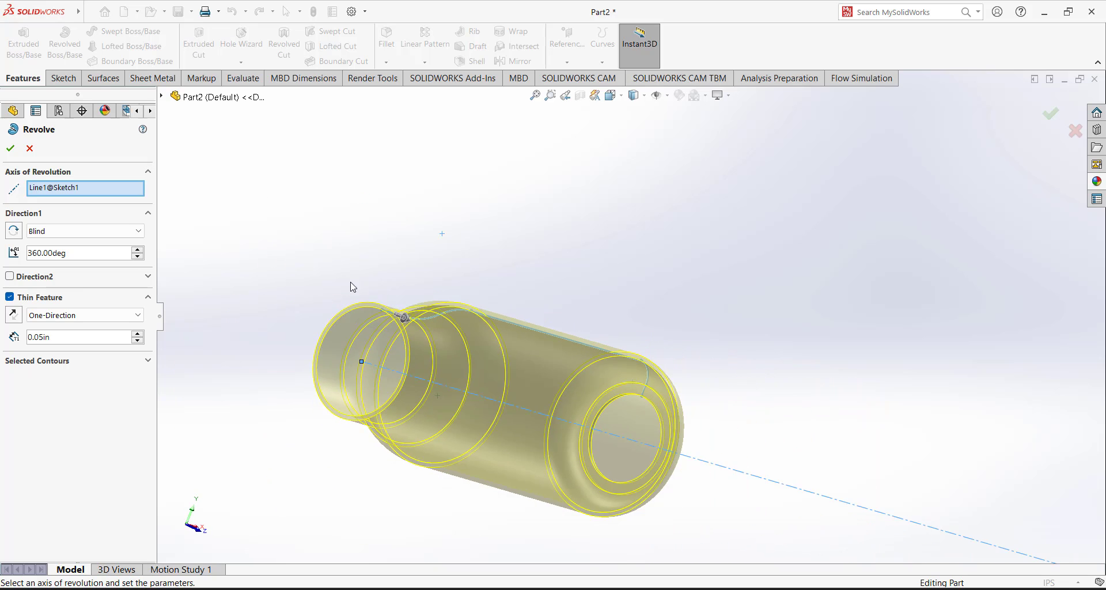
{"action": "scroll", "coordinate": [616, 342], "scroll_direction": "down", "scroll_amount": 2}
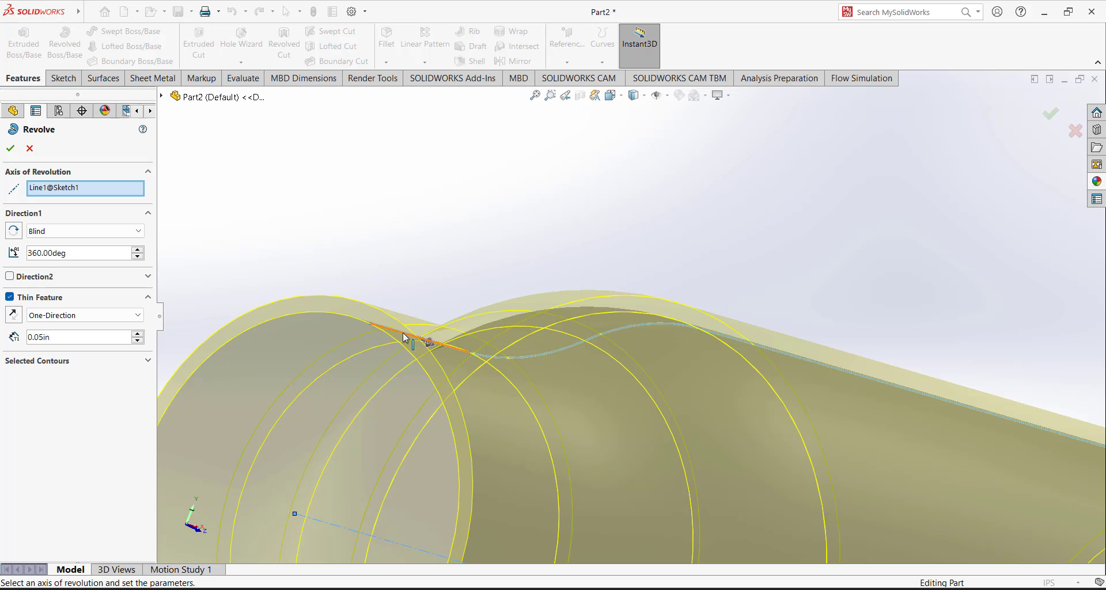
{"action": "middle_click_drag", "start_coordinate": [403, 329], "coordinate": [692, 319], "text": "ctrl"}
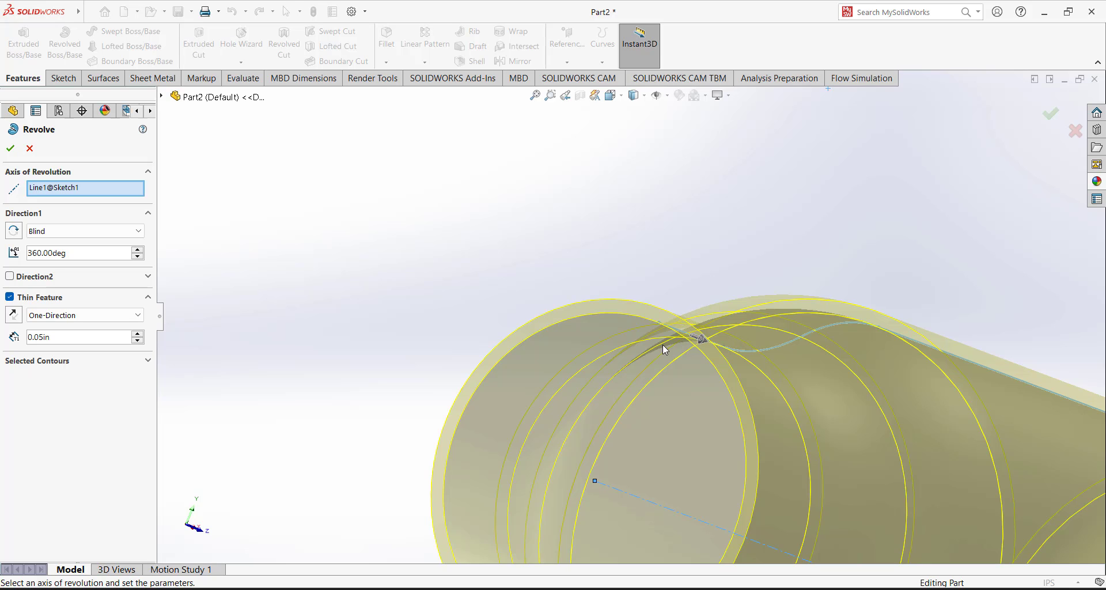
{"action": "left_click", "coordinate": [14, 315]}
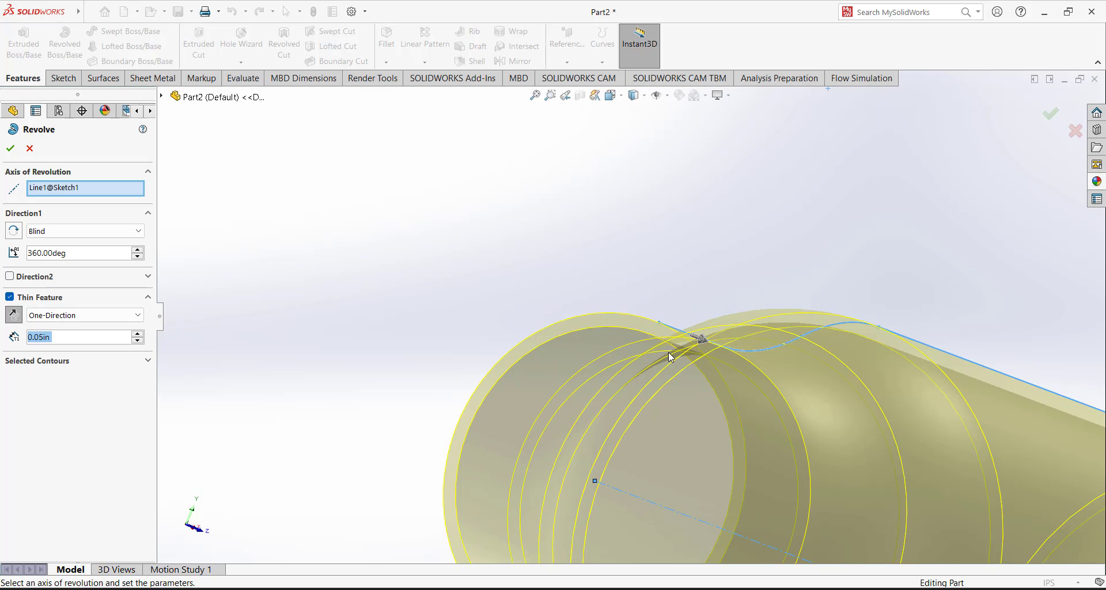
{"action": "left_click", "coordinate": [14, 315]}
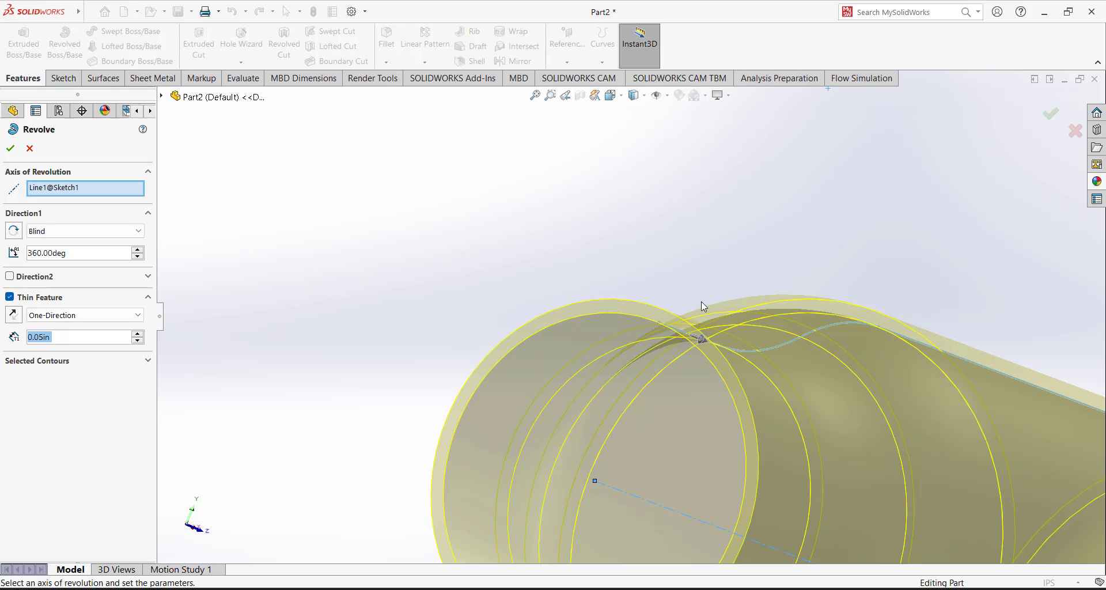
{"action": "left_click", "coordinate": [11, 148]}
- Orbit and zoom to inspect the finished hollow bottle Revolve-Thin1
{"action": "scroll", "coordinate": [629, 260], "scroll_direction": "up", "scroll_amount": 3}
{"action": "middle_click_drag", "start_coordinate": [630, 260], "coordinate": [530, 399]}
{"action": "scroll", "coordinate": [805, 296], "scroll_direction": "down", "scroll_amount": 2}
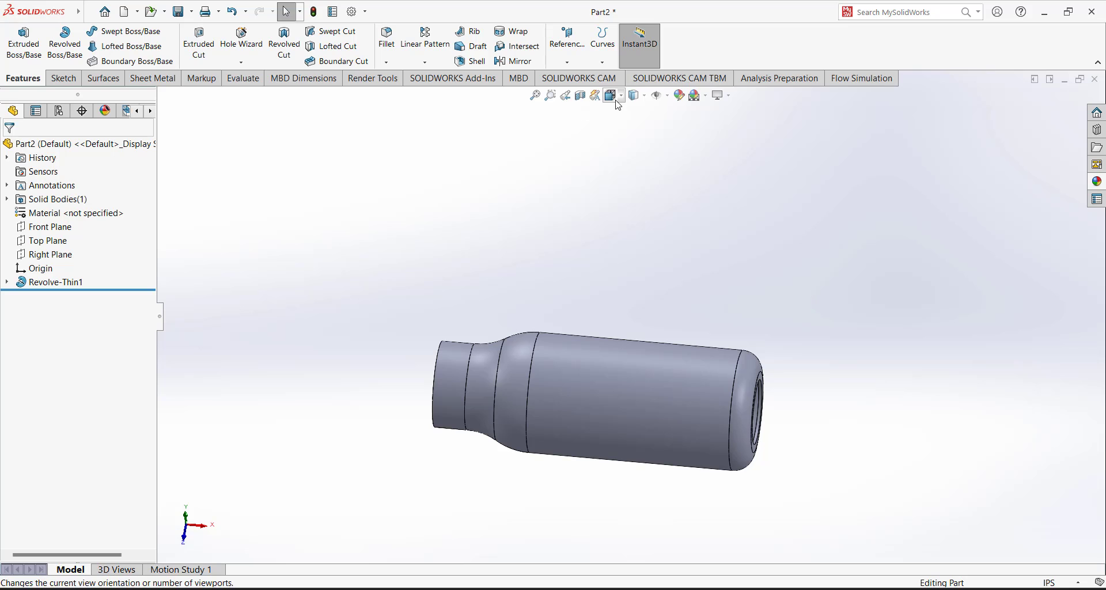